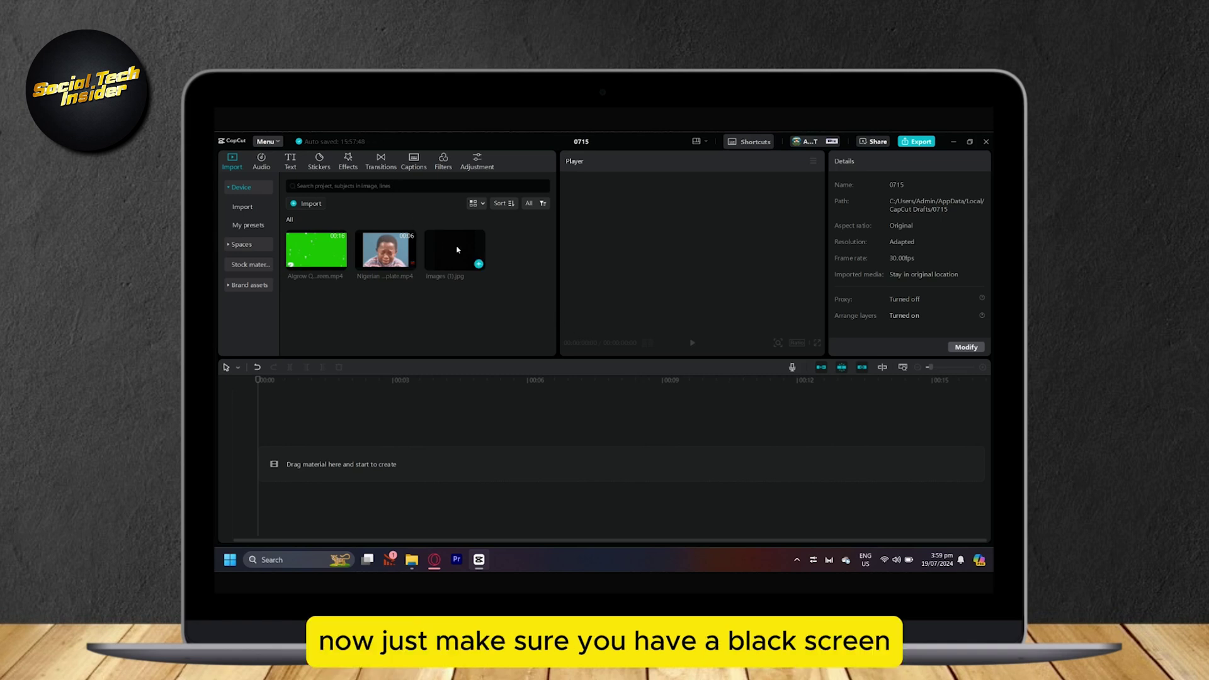
- Place images (1).jpg on the timeline as a 5-second black background clip
left_click_drag(457, 249, 273, 456)
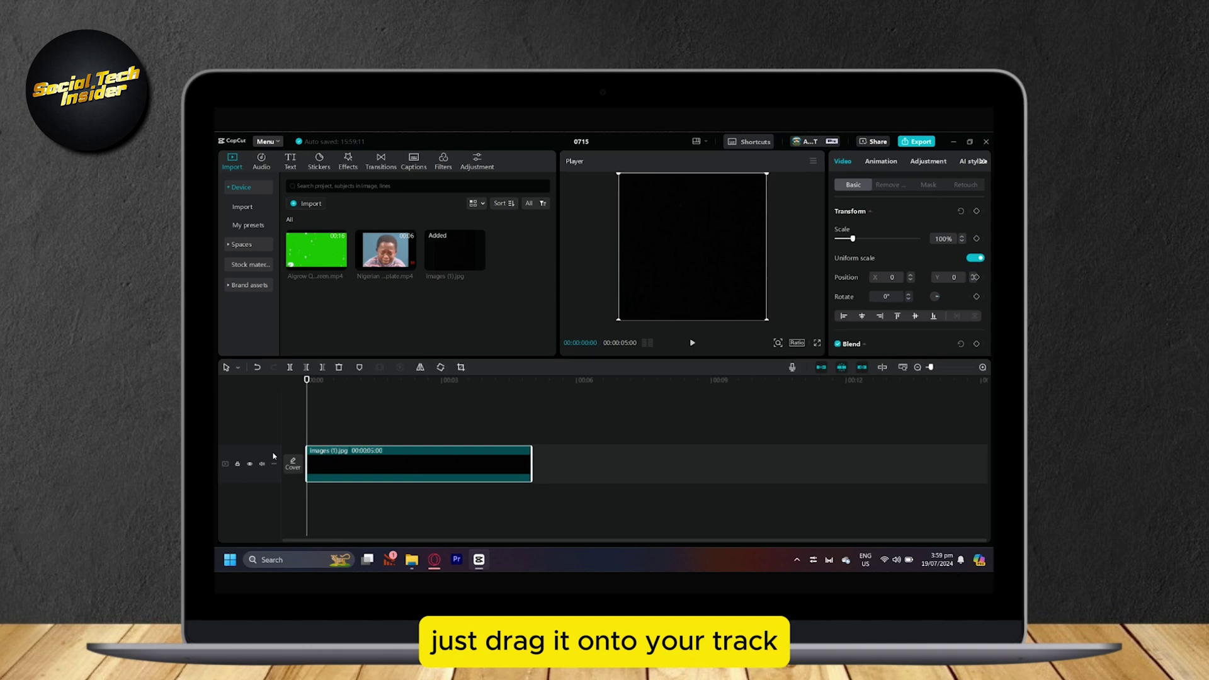
- Add a Default text clip above the black background
left_click(291, 162)
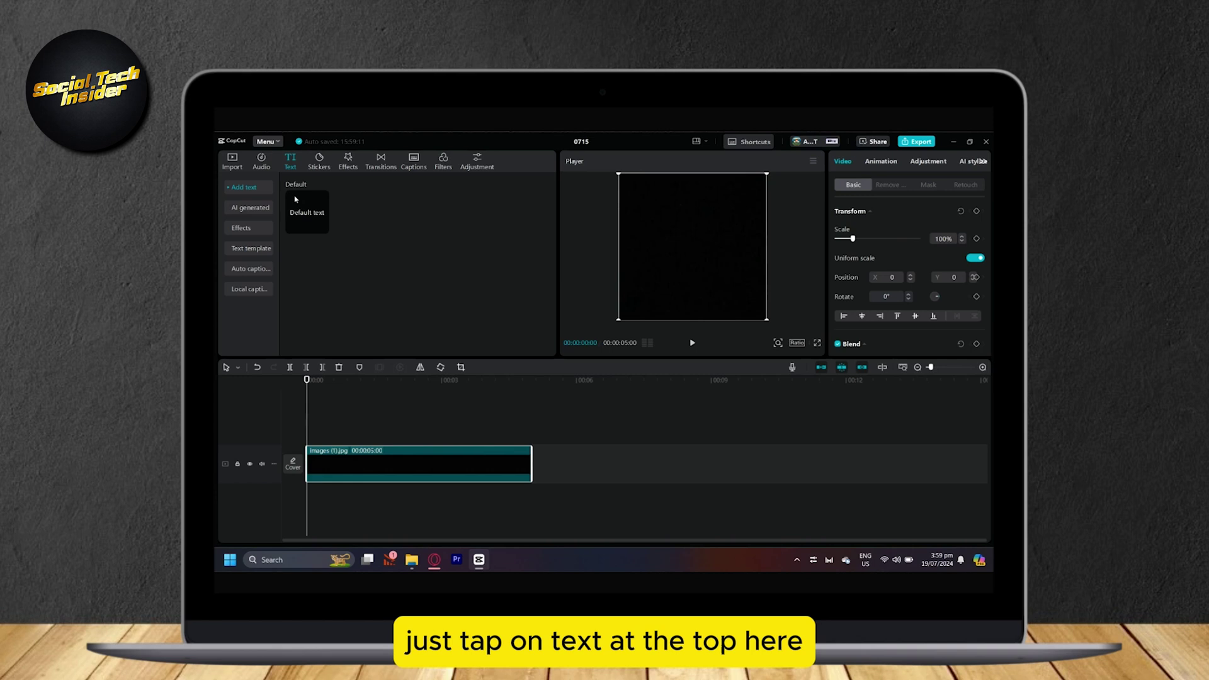
left_click(313, 224)
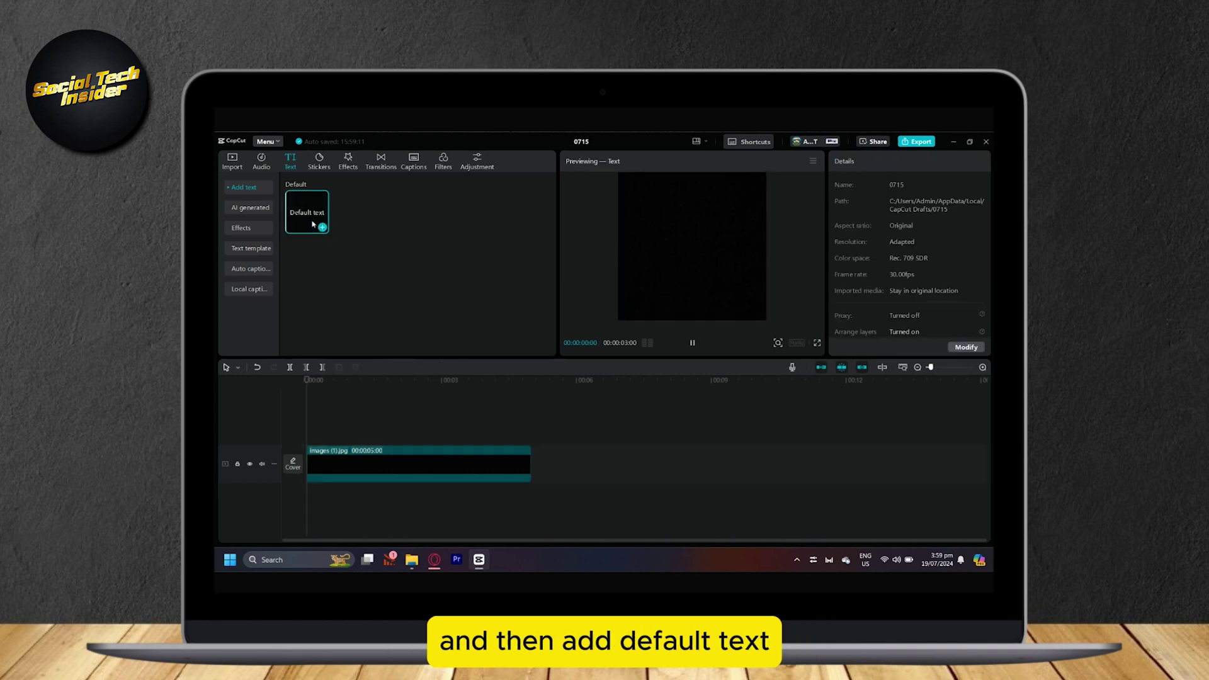
left_click(322, 227)
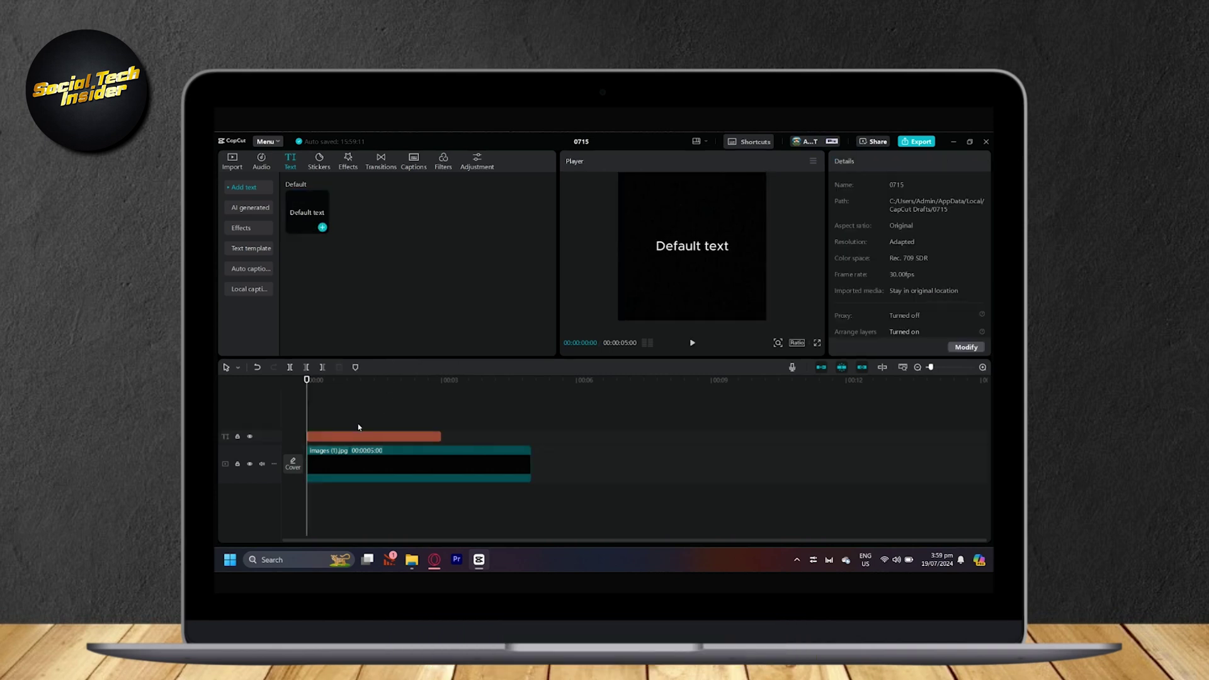
- Replace the default text with 'HELLO EVERYBODY'
left_click(693, 252)
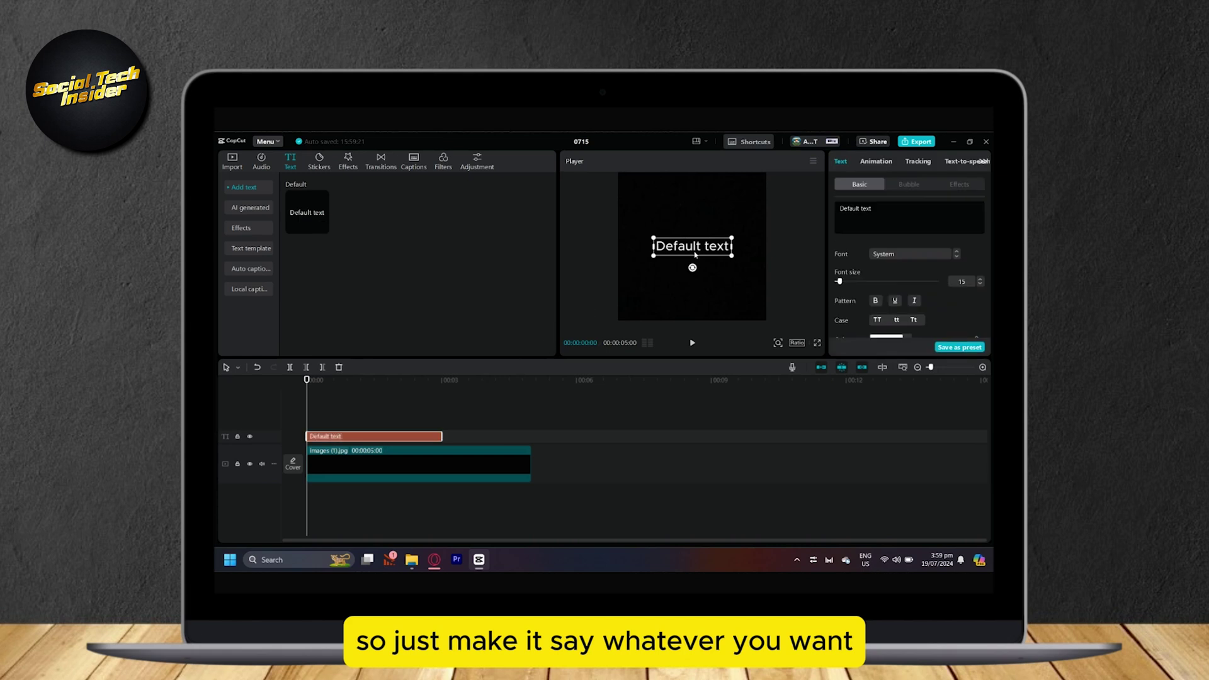
double_click(885, 210)
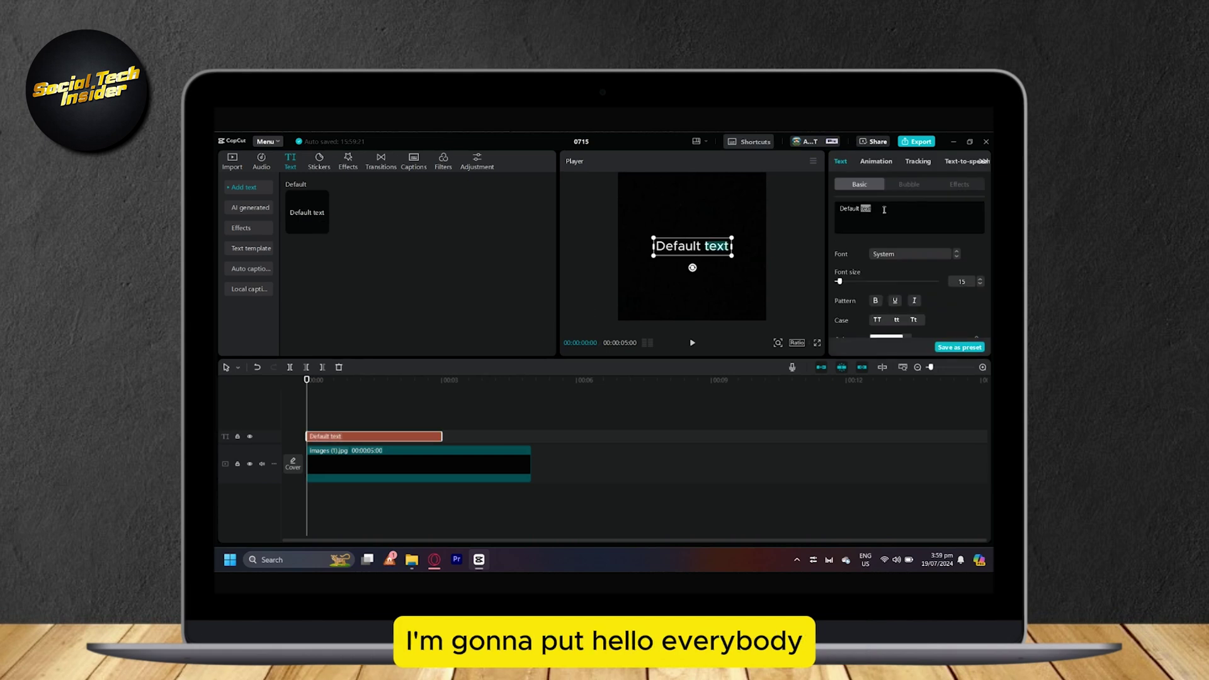
key("ctrl+a")
type("HE")
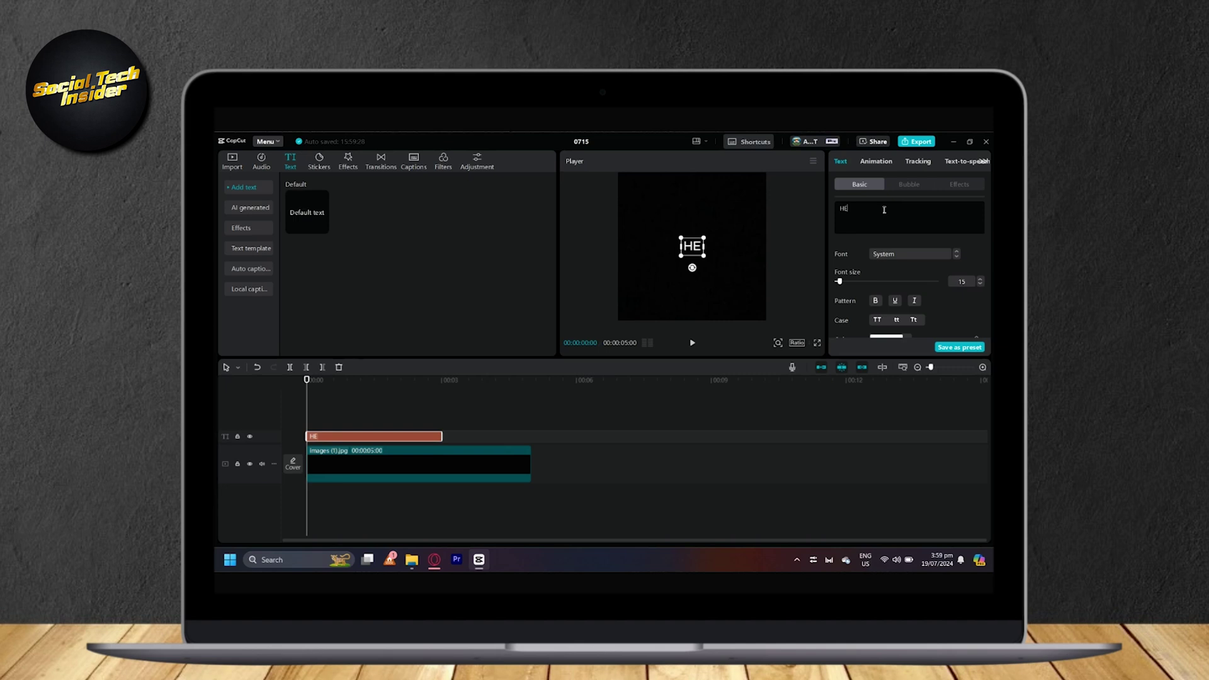
type("LLO EVERYBODY")
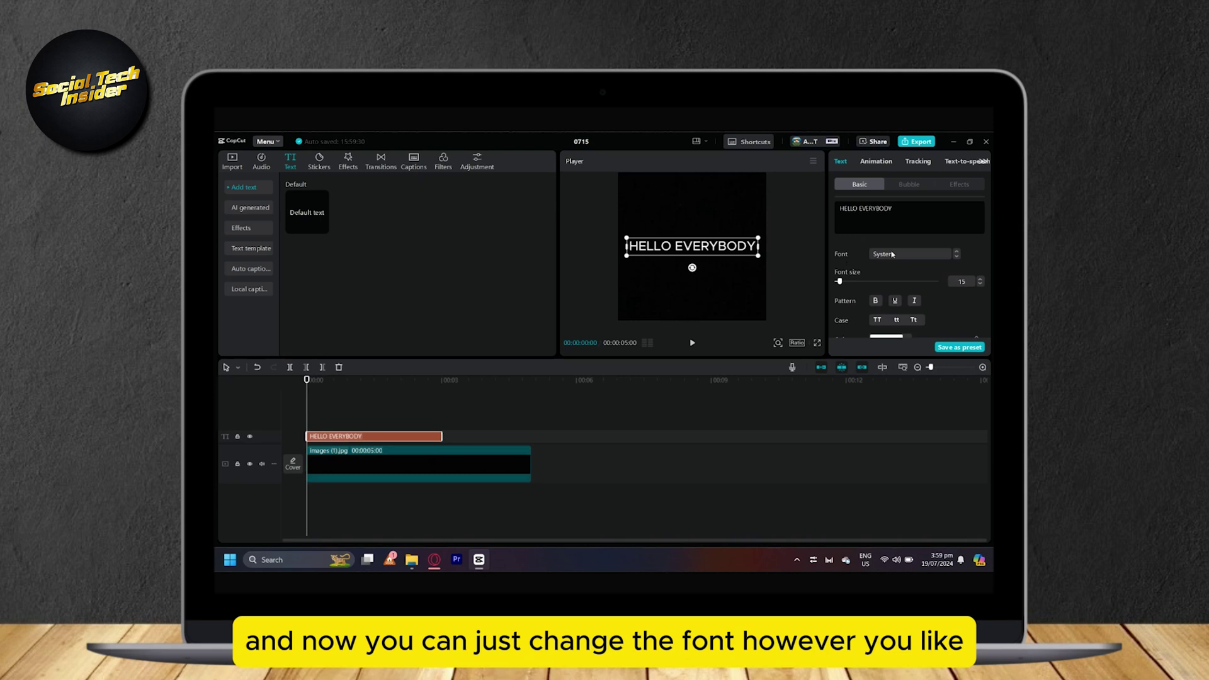
- Apply a new font and the free rainbow glow effect preset to the text
left_click(938, 255)
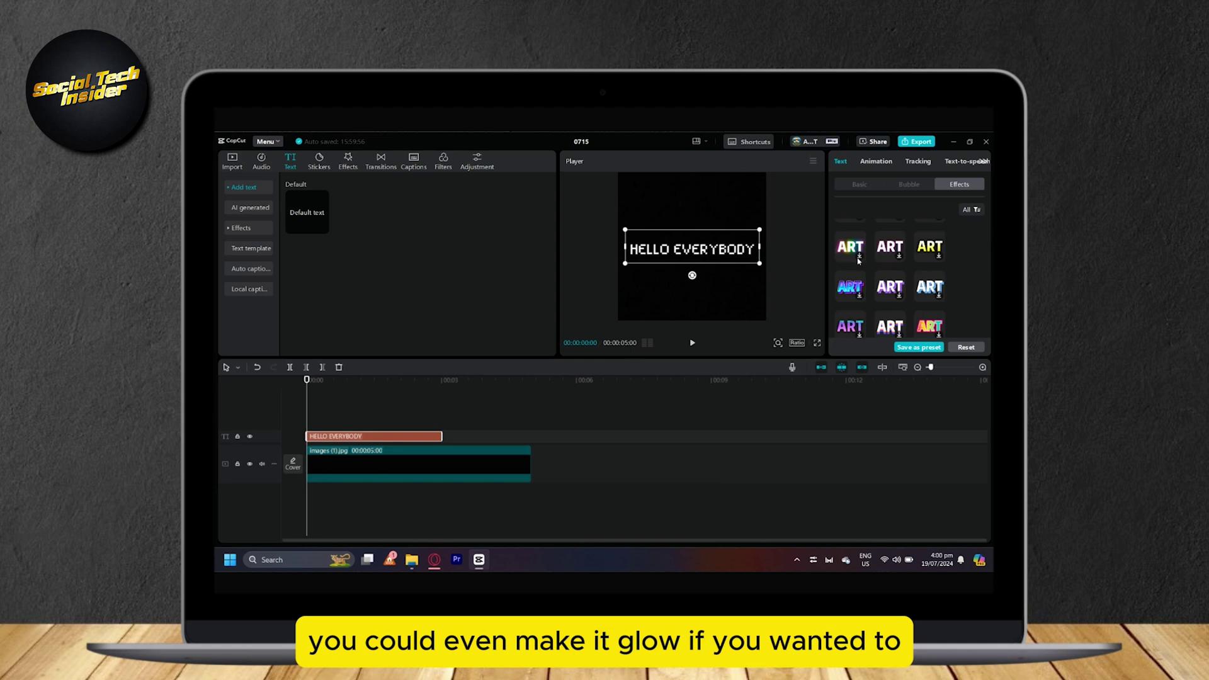
left_click(858, 255)
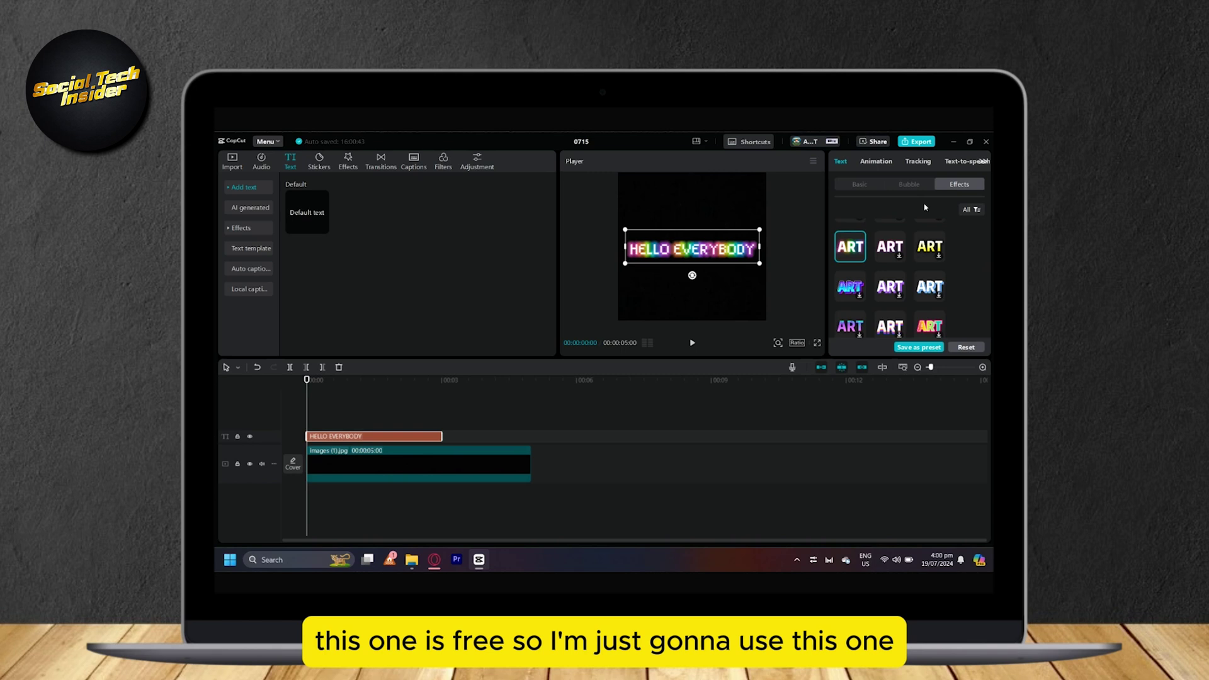
- Give the text an Expand out animation lasting 3.0 seconds and preview it
left_click(870, 163)
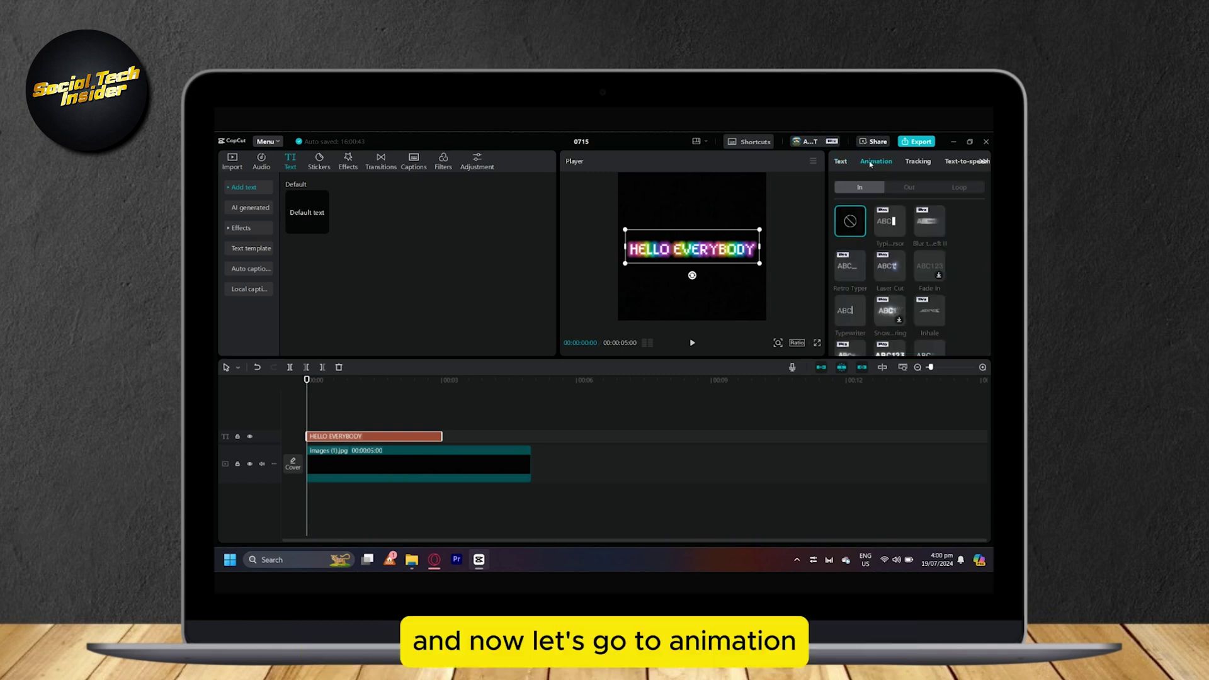
left_click(904, 189)
scroll(898, 291, "down", 10)
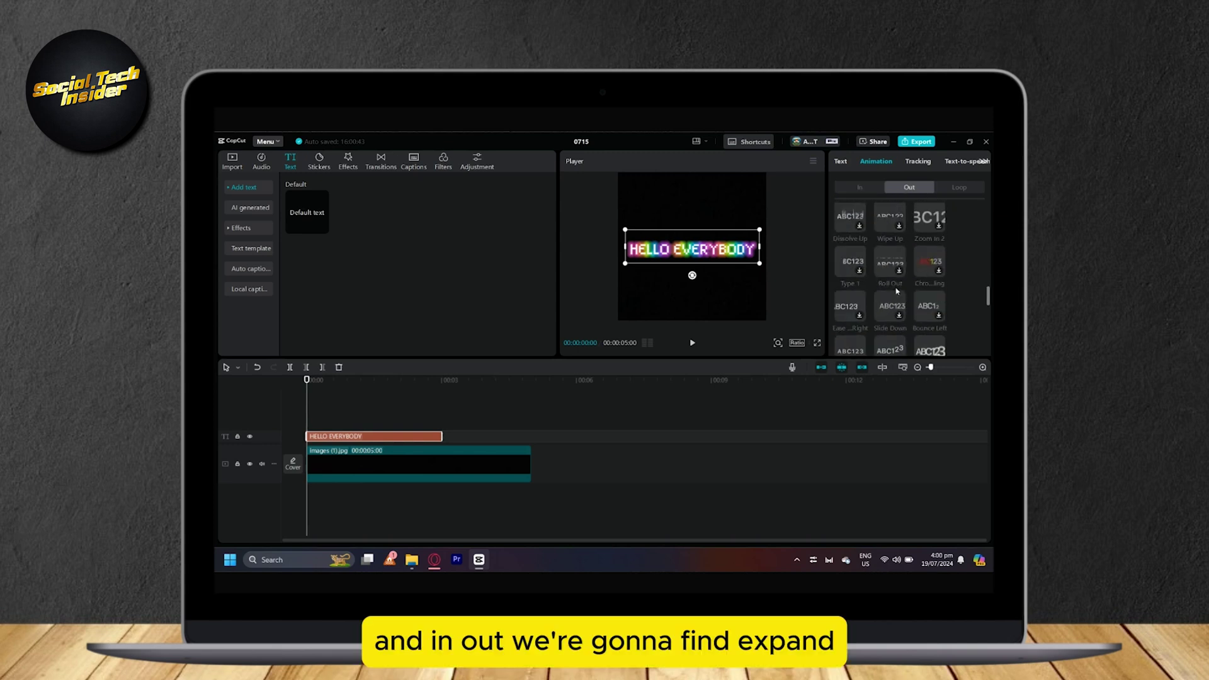
scroll(898, 290, "up", 3)
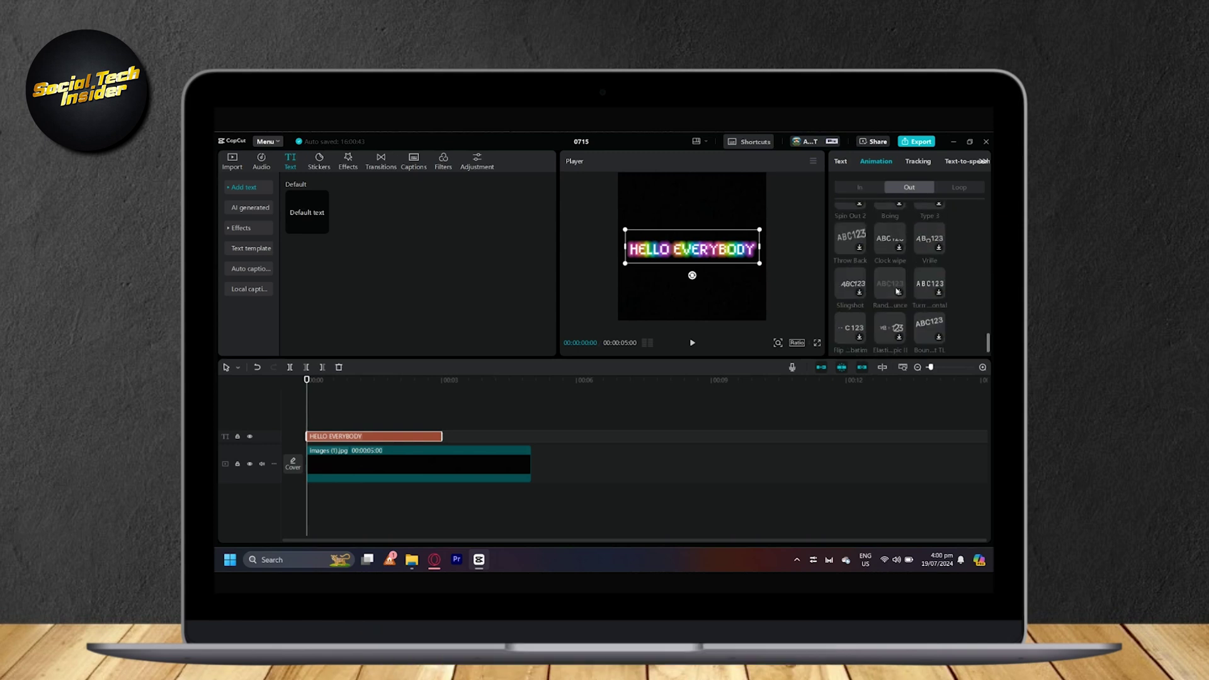
left_click(940, 313)
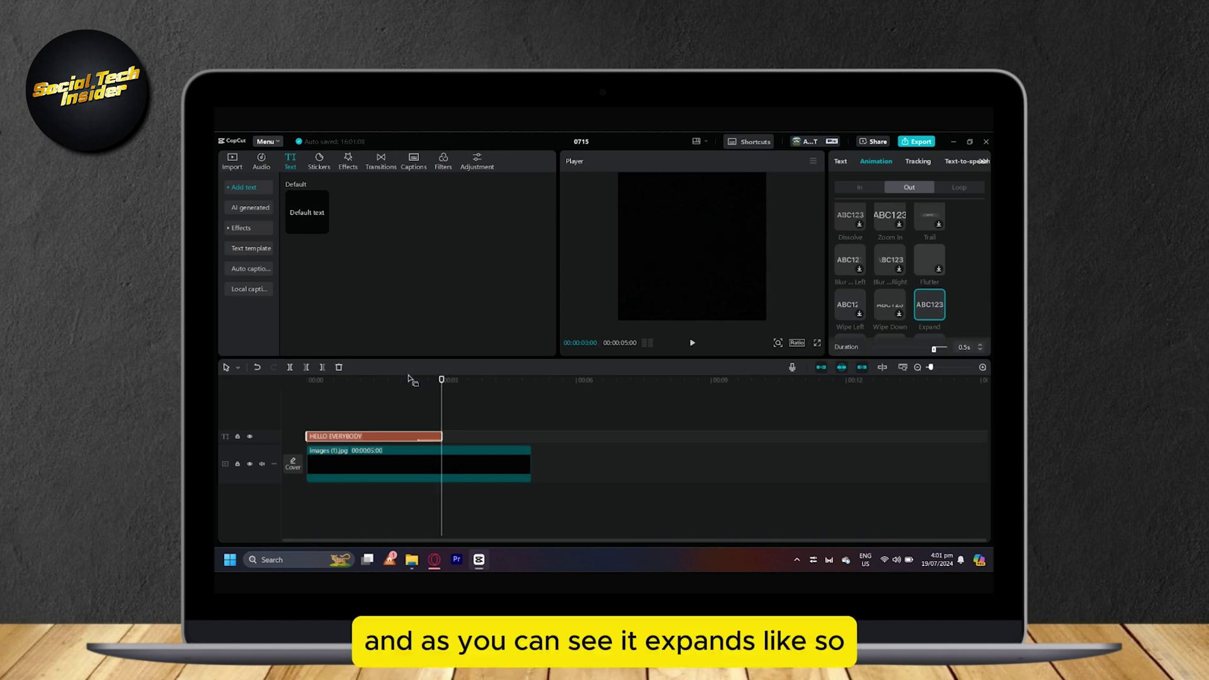
left_click_drag(409, 379, 434, 379)
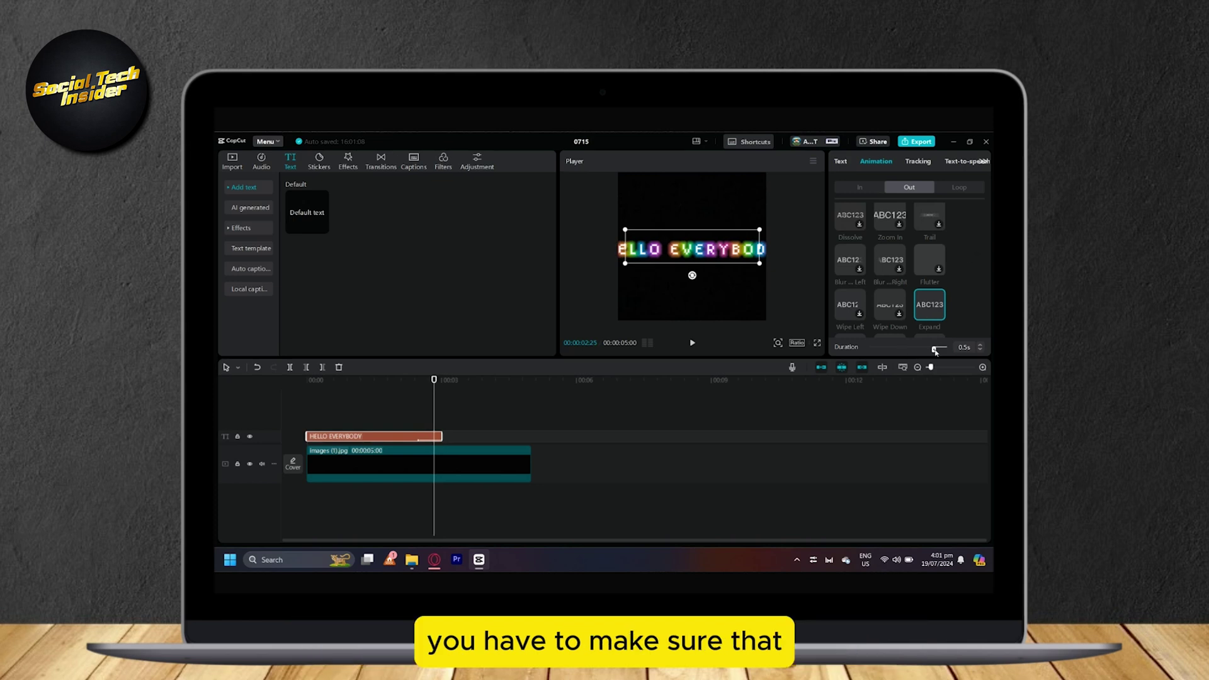
left_click_drag(936, 352, 869, 349)
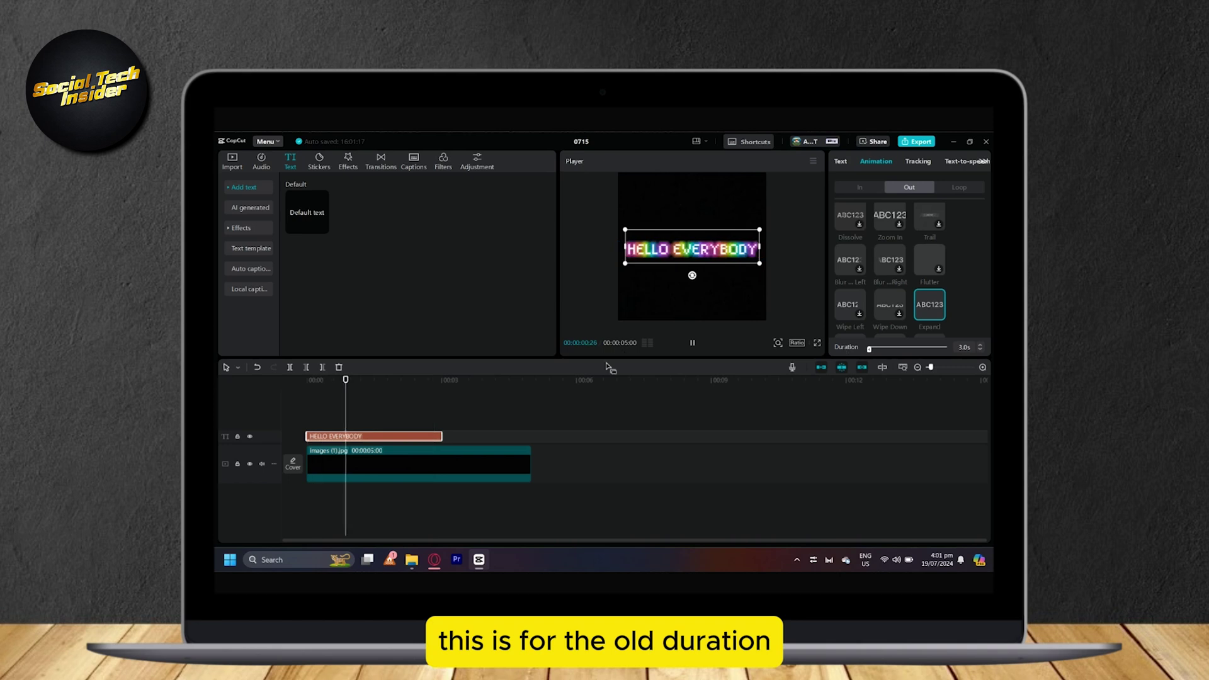
left_click(429, 381)
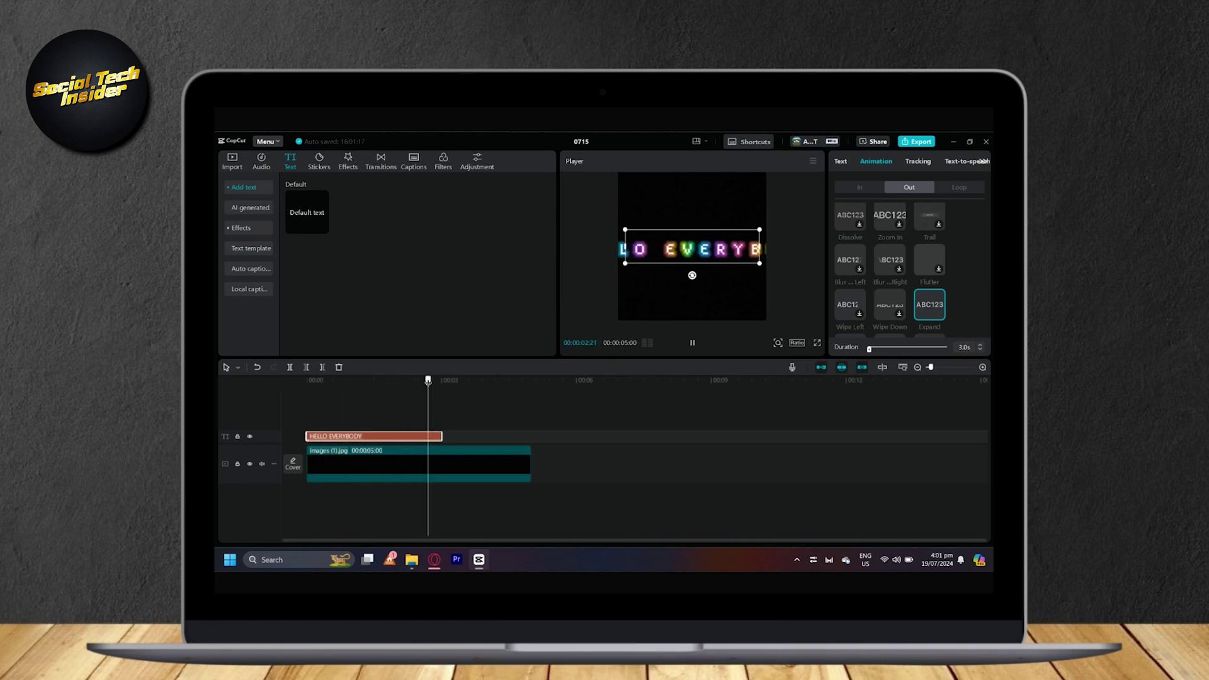
- Scale the text to 55% and scrub the playhead to check the expanding animation
left_click(838, 163)
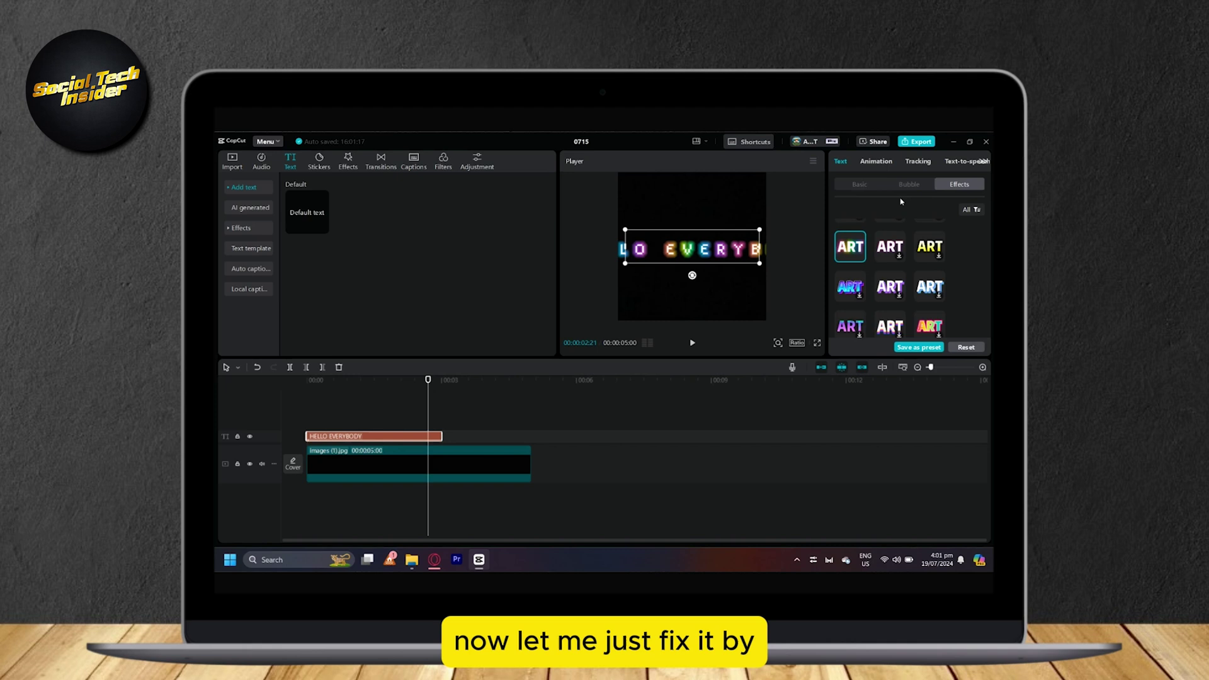
left_click(872, 187)
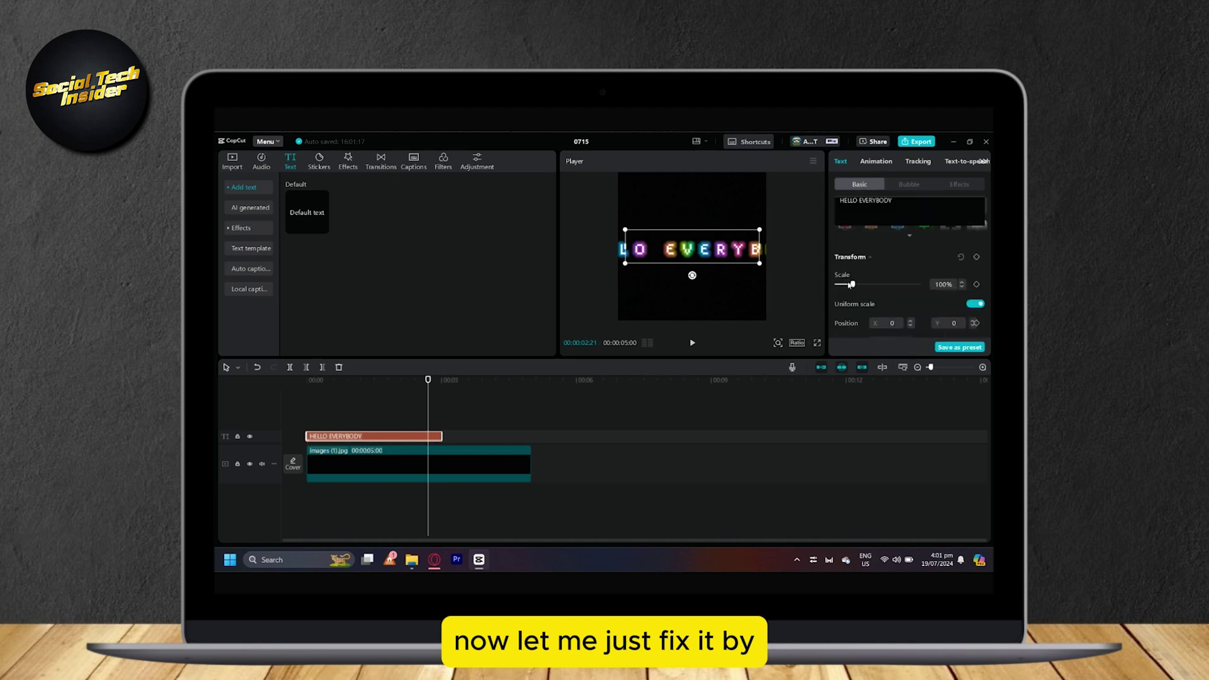
left_click_drag(853, 287, 845, 286)
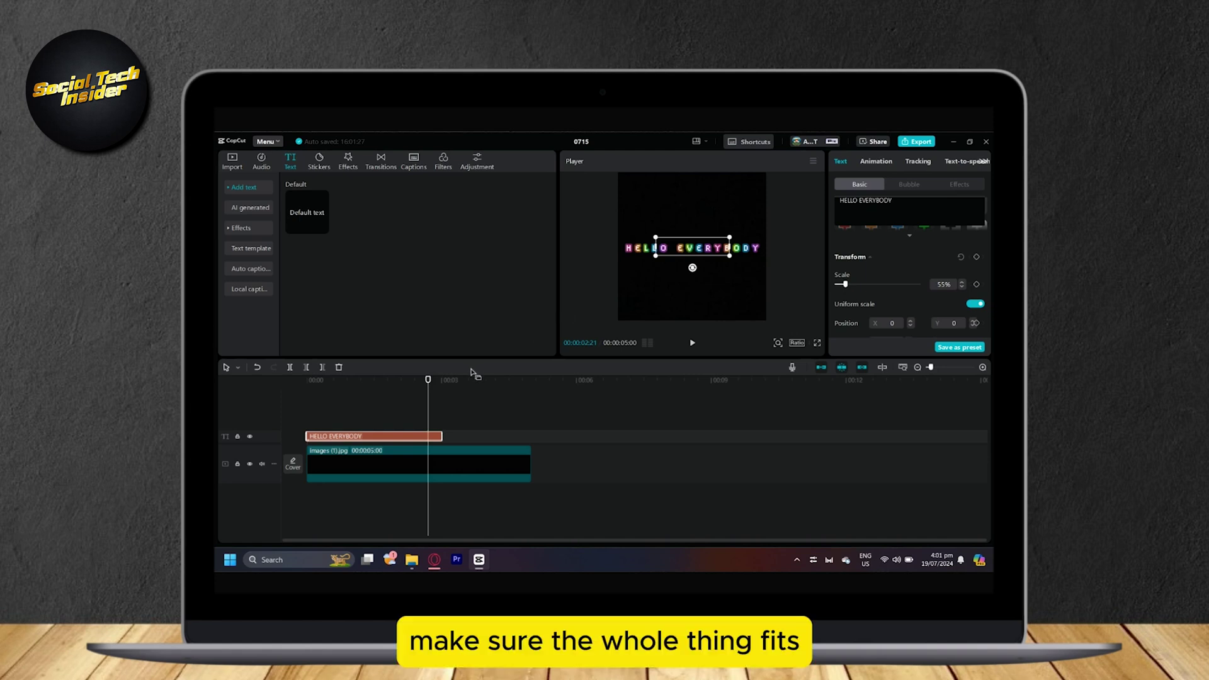
left_click(440, 386)
left_click_drag(439, 387, 440, 388)
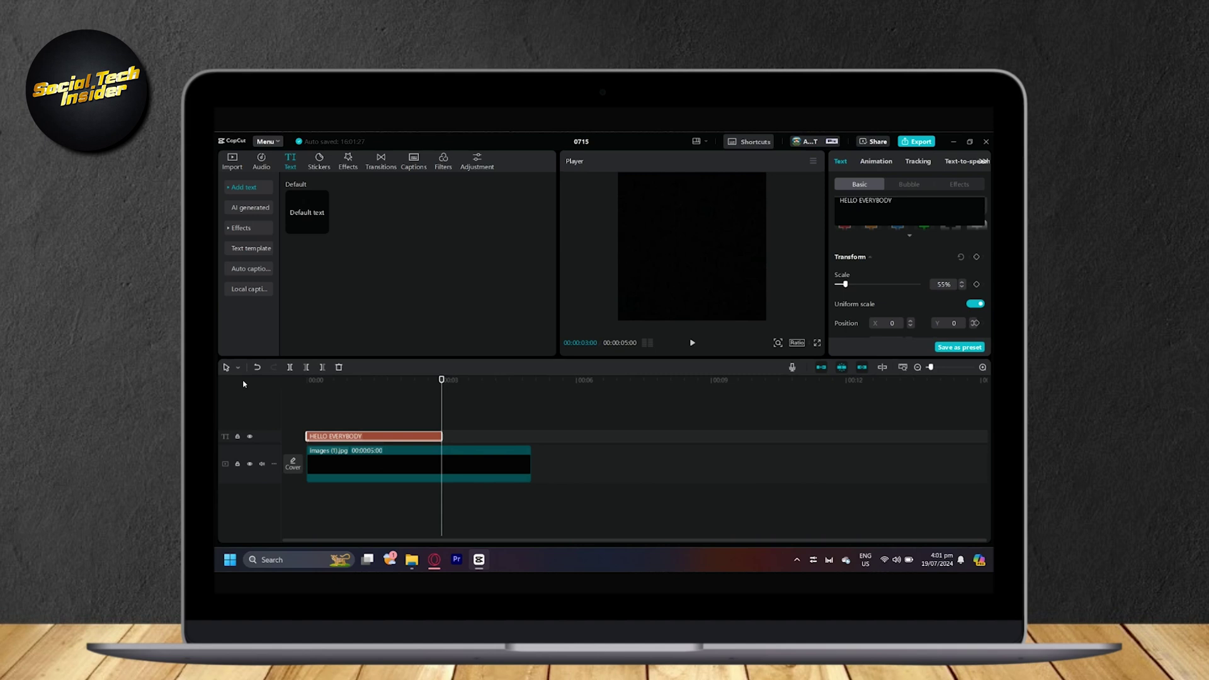
left_click_drag(315, 381, 440, 379)
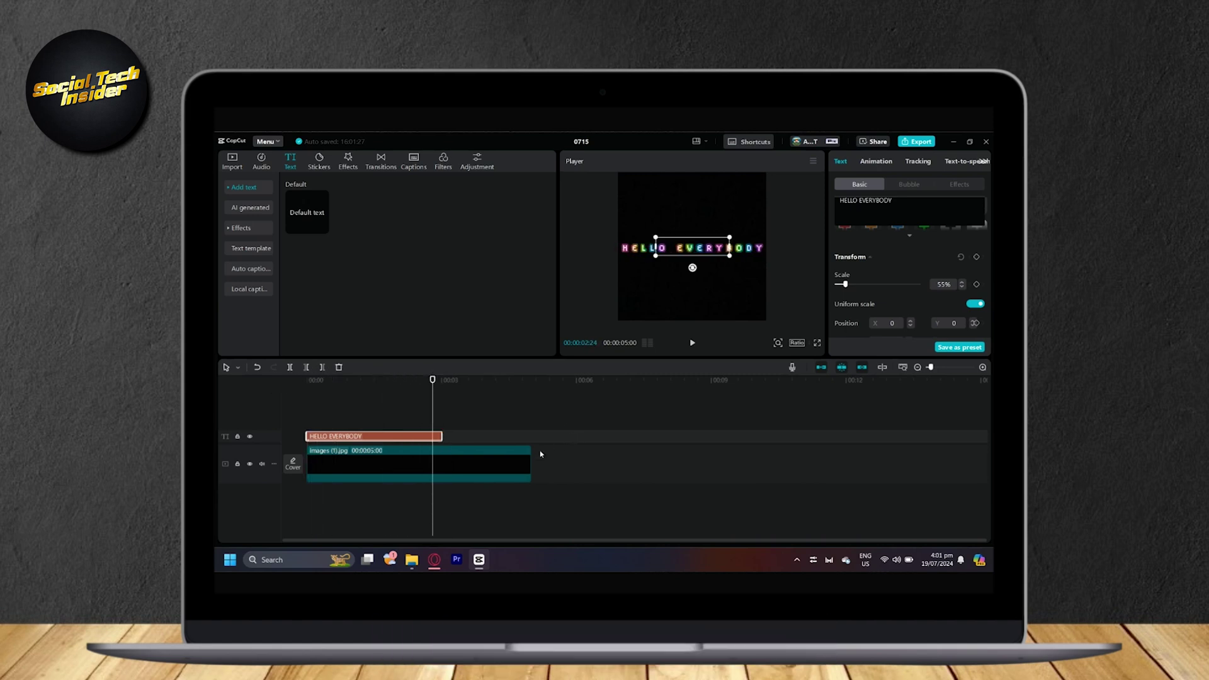
- Trim the black image to 3 seconds and export it as 0715, a 1080p 30fps MP4
left_click_drag(530, 463, 443, 470)
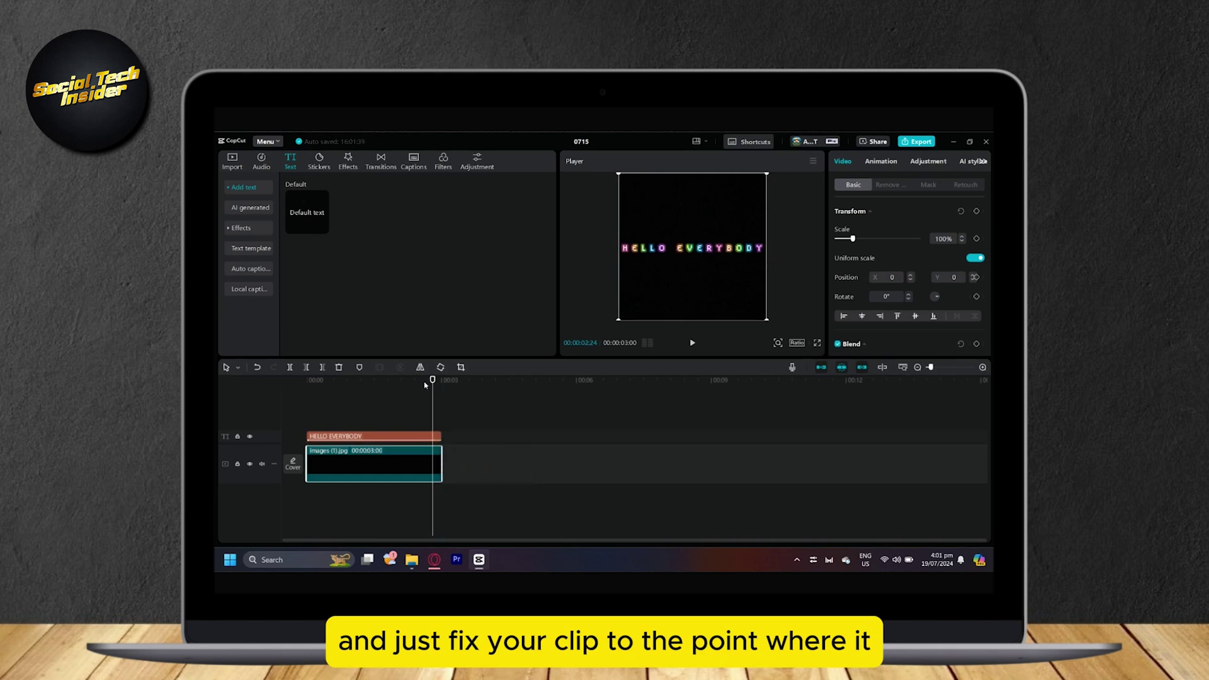
left_click_drag(425, 385, 399, 378)
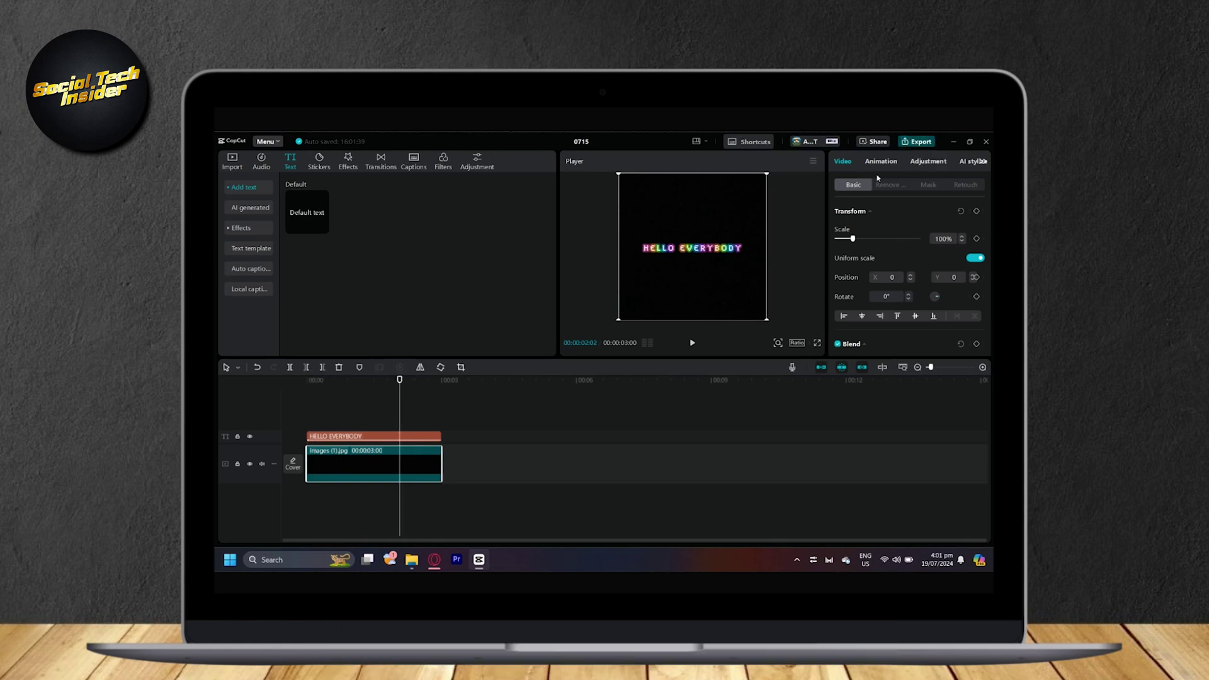
left_click(917, 141)
left_click(697, 493)
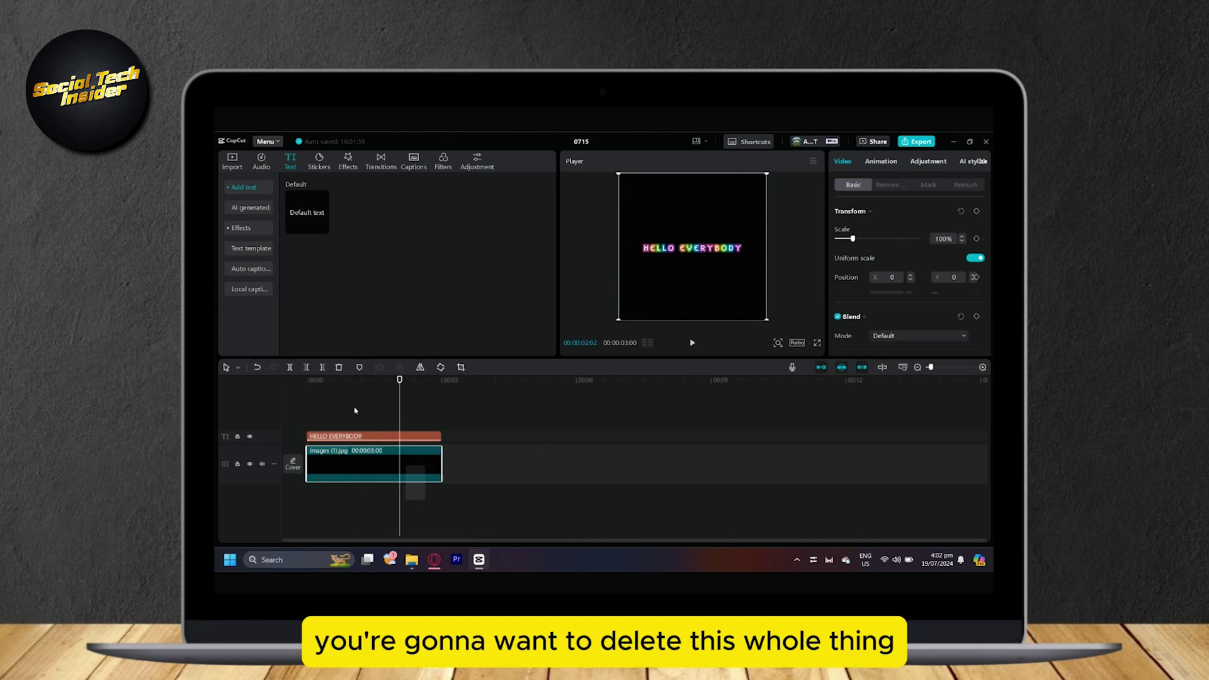
- Clear the timeline and add the exported 0715.mp4 and the background video
key("ctrl+a")
key("Delete")
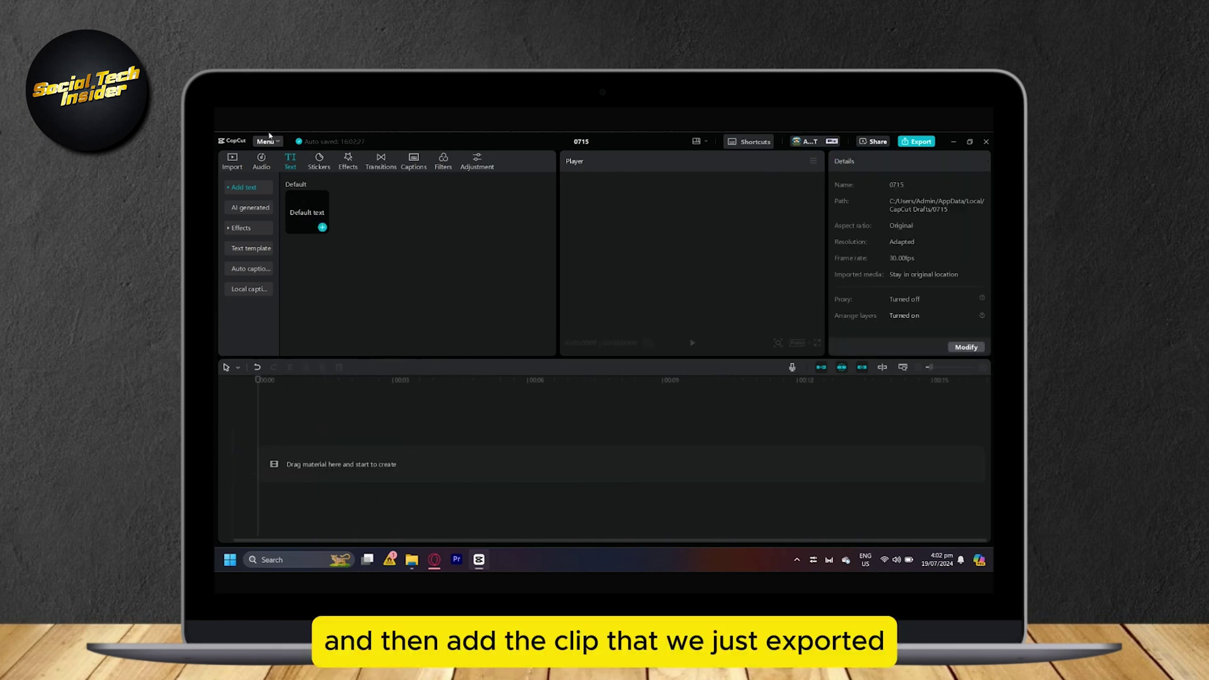
left_click(231, 160)
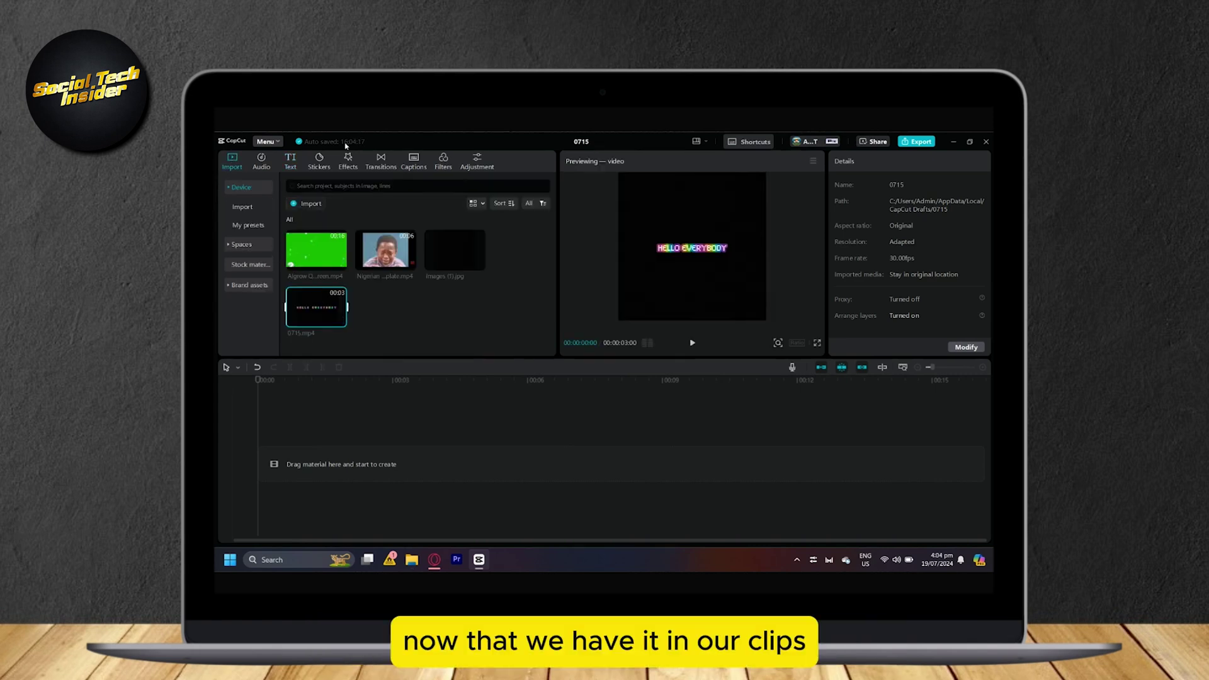
left_click_drag(298, 314, 318, 465)
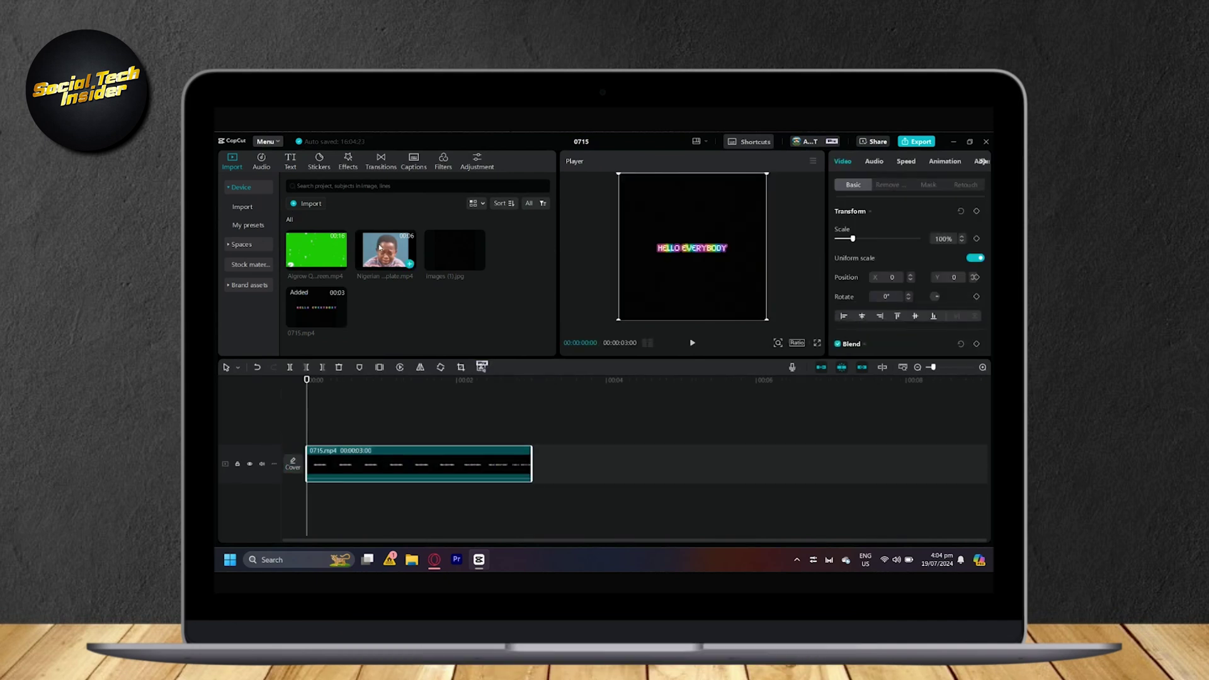
left_click_drag(376, 264, 308, 479)
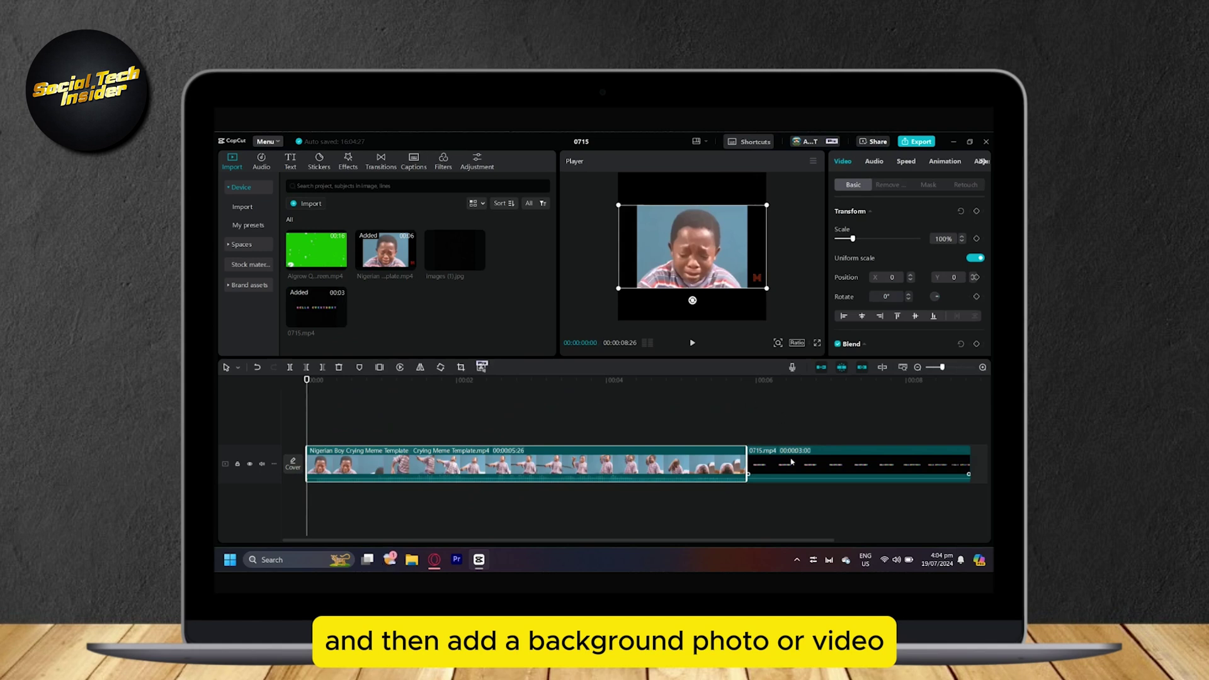
- Move 0715.mp4 to a track above the footage, starting near 3 seconds, and preview it
left_click_drag(792, 461, 660, 430)
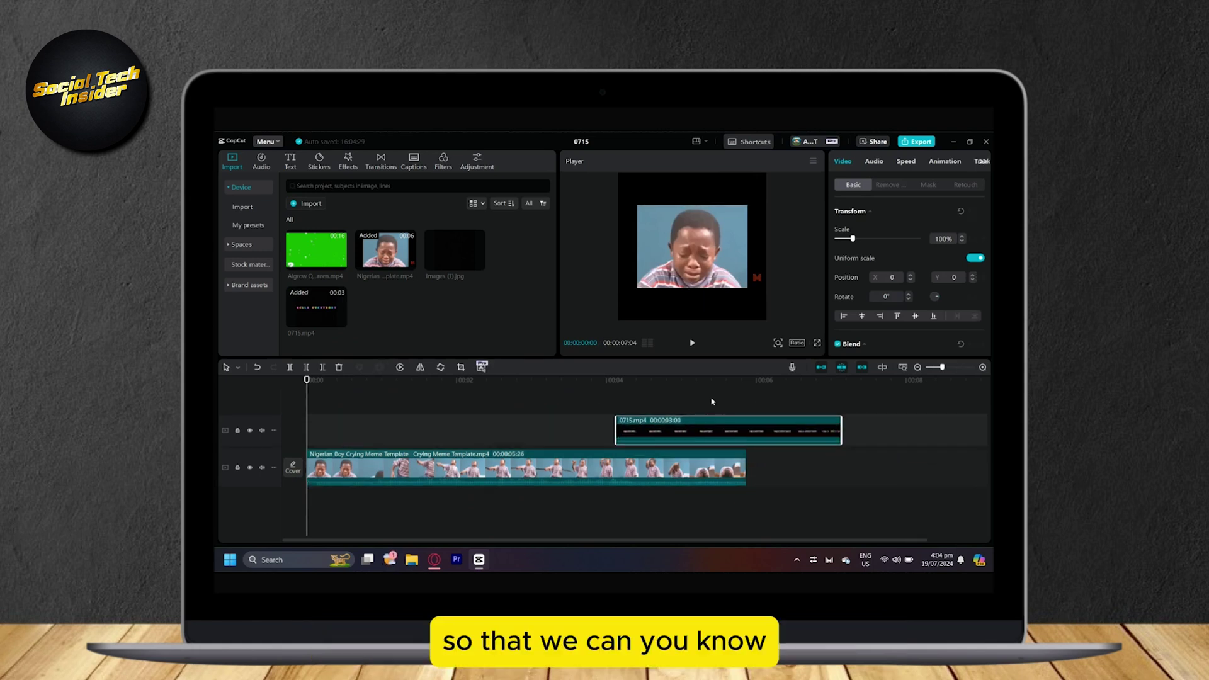
left_click(712, 379)
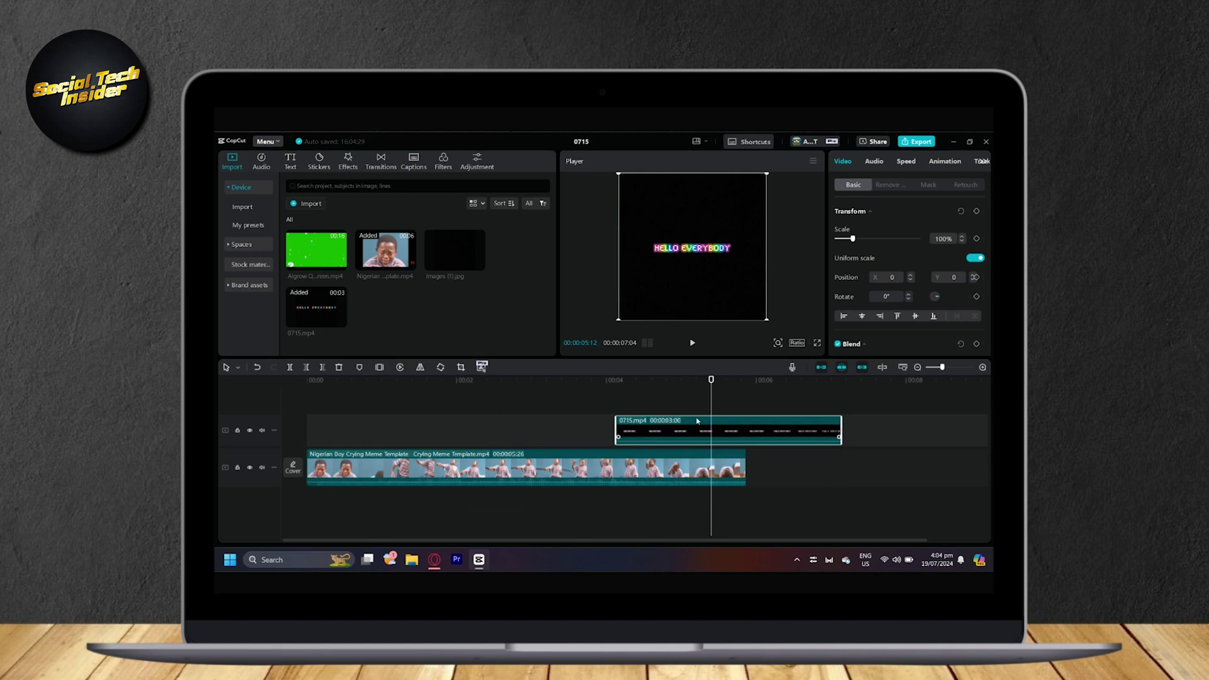
left_click_drag(697, 425, 559, 425)
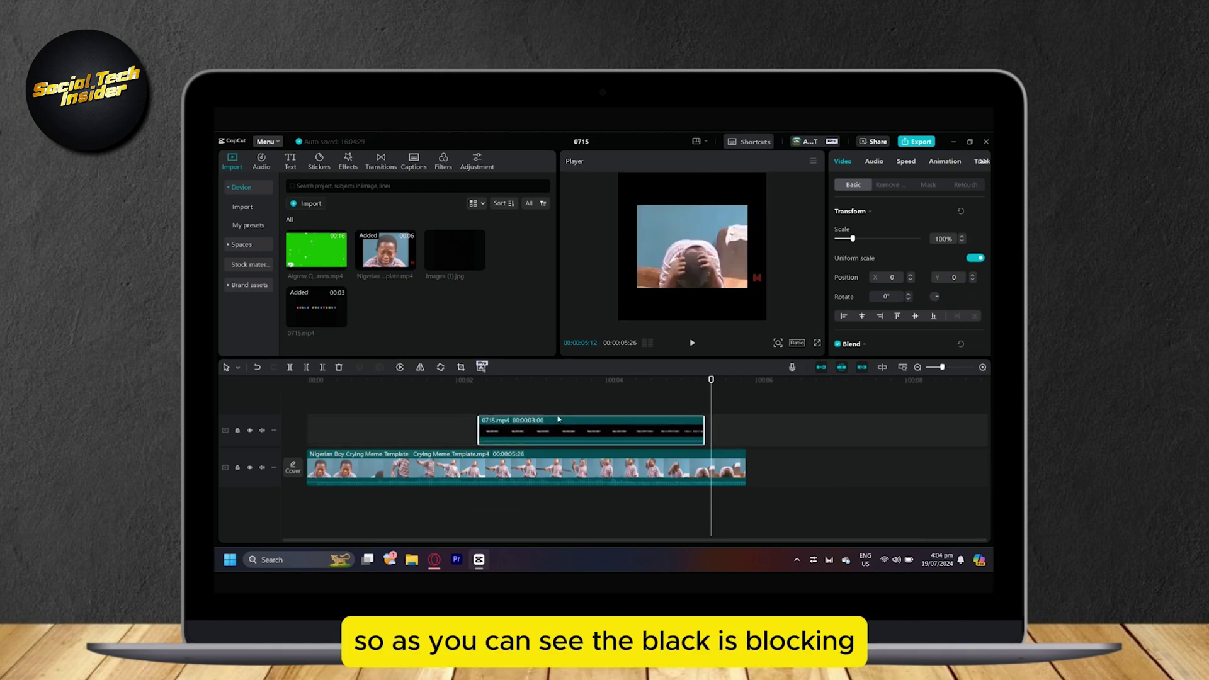
left_click(532, 379)
left_click_drag(532, 380, 585, 380)
left_click(644, 391)
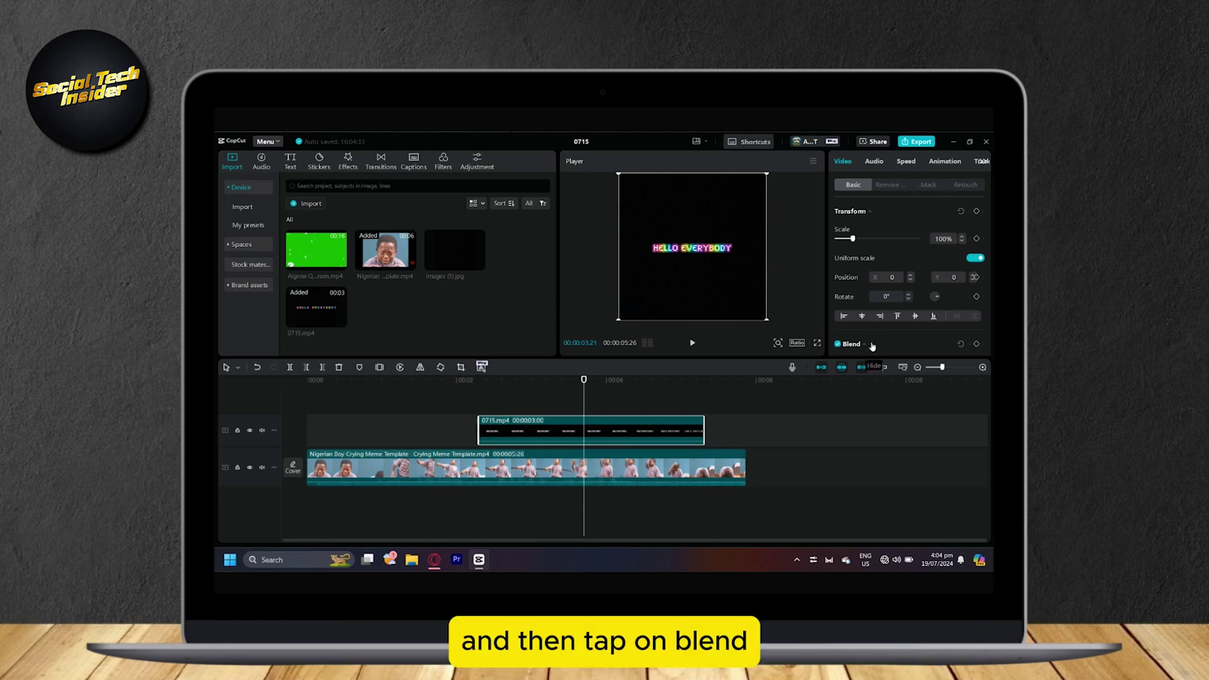
- Set the 0715.mp4 clip's blend mode to Brighten and check it at 00:04:04
scroll(873, 345, "down", 3)
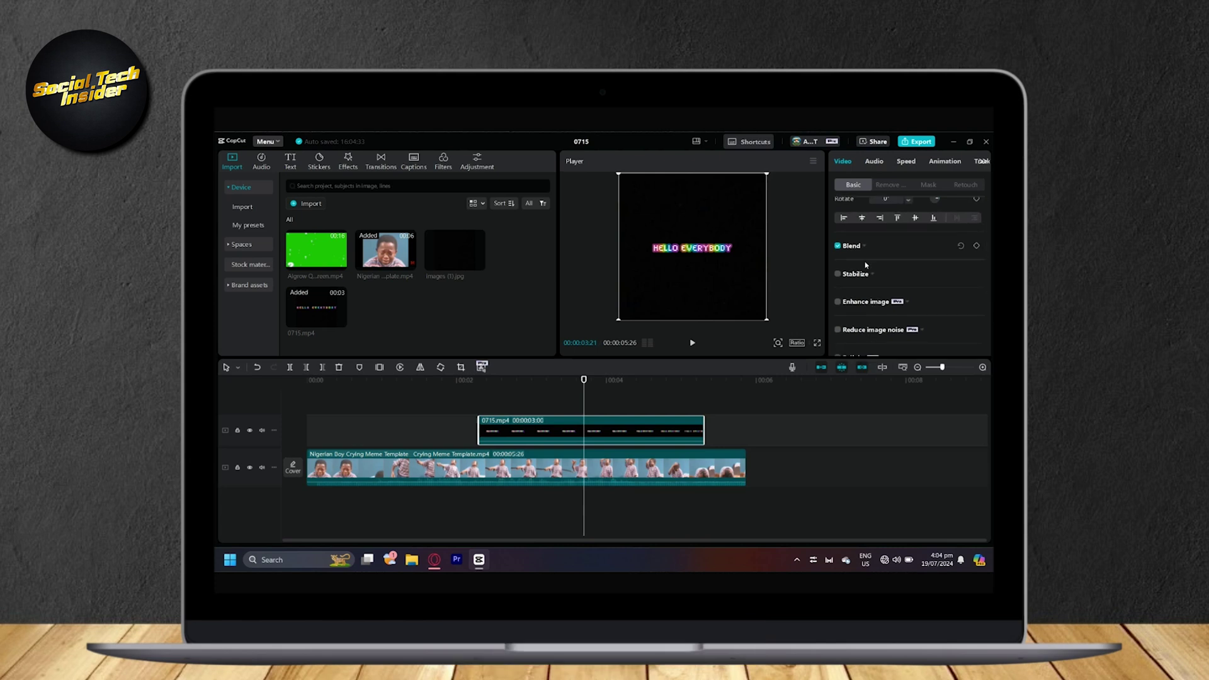
left_click(866, 247)
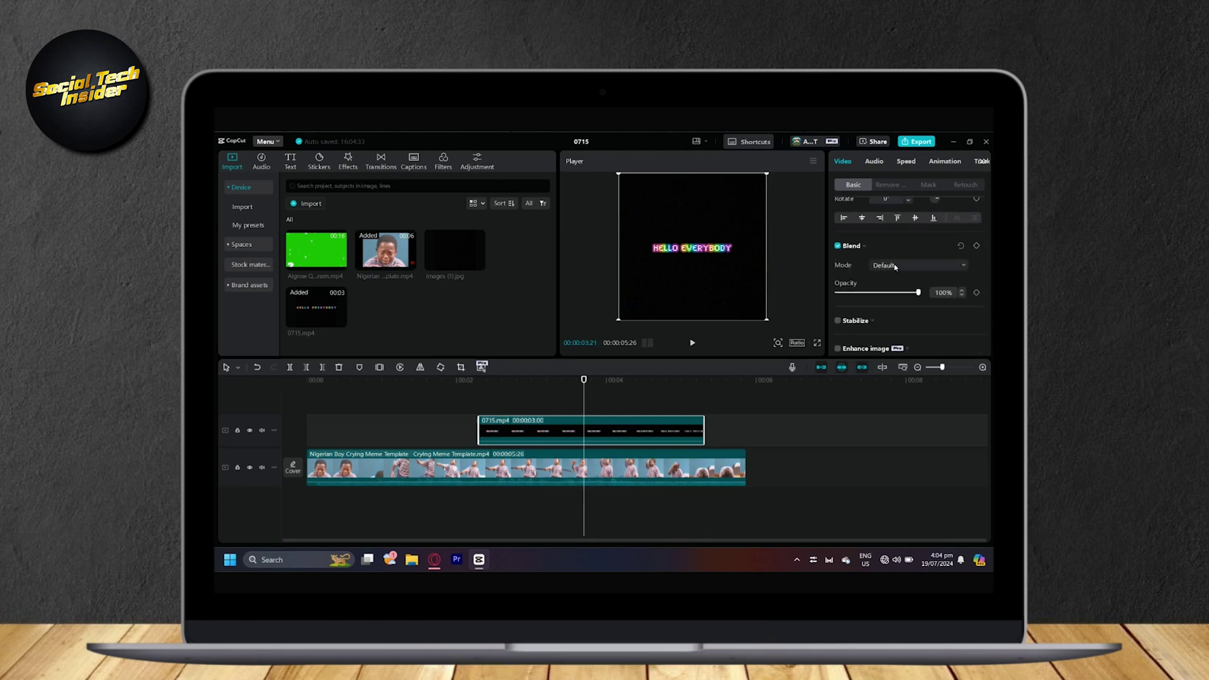
left_click(895, 266)
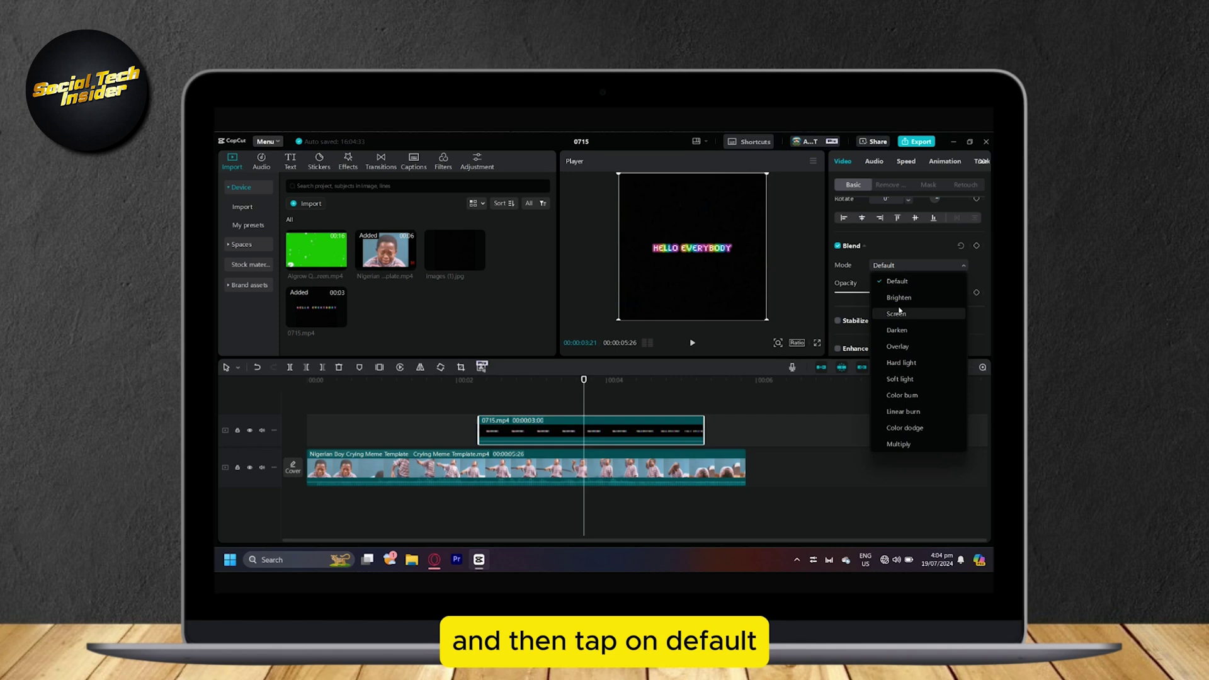
left_click(900, 299)
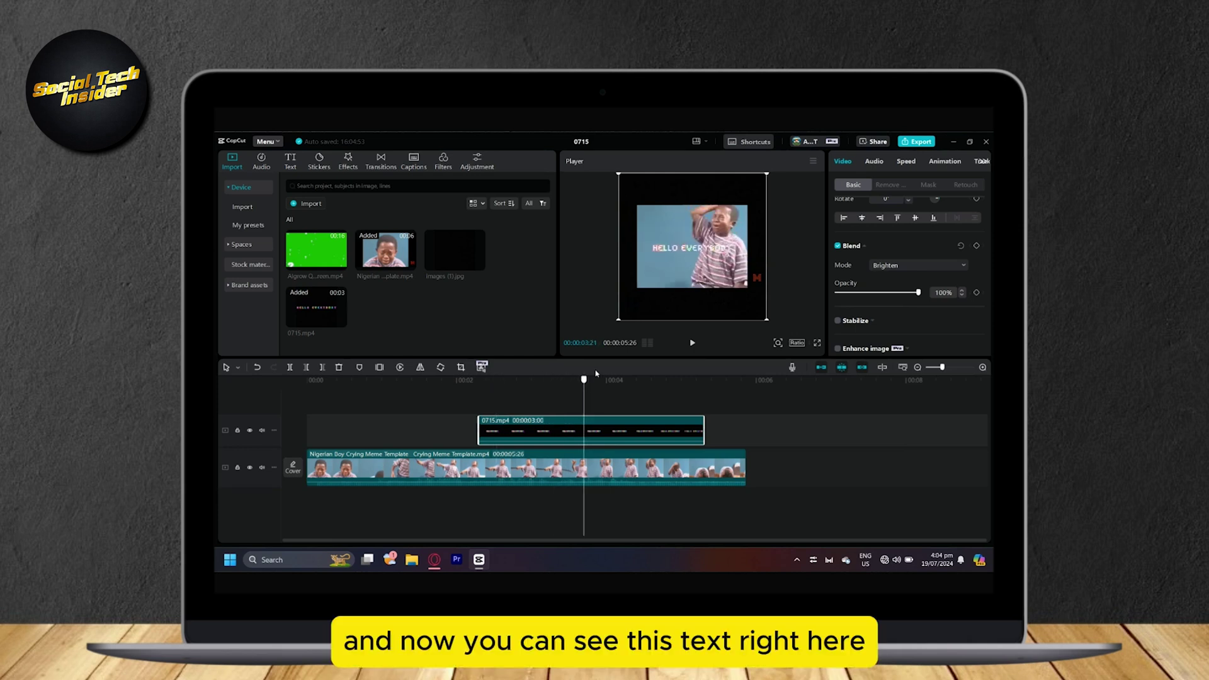
left_click(617, 379)
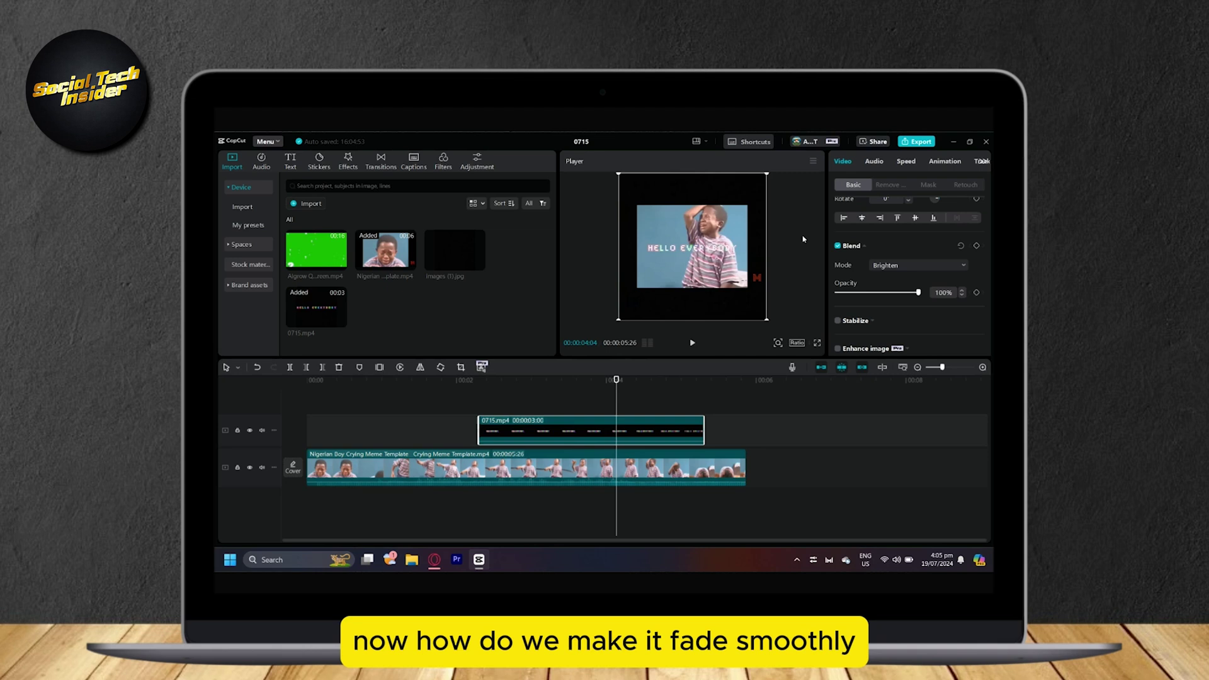
- Apply a Horizontal mask to the text clip and rotate it to nearly vertical
left_click(926, 185)
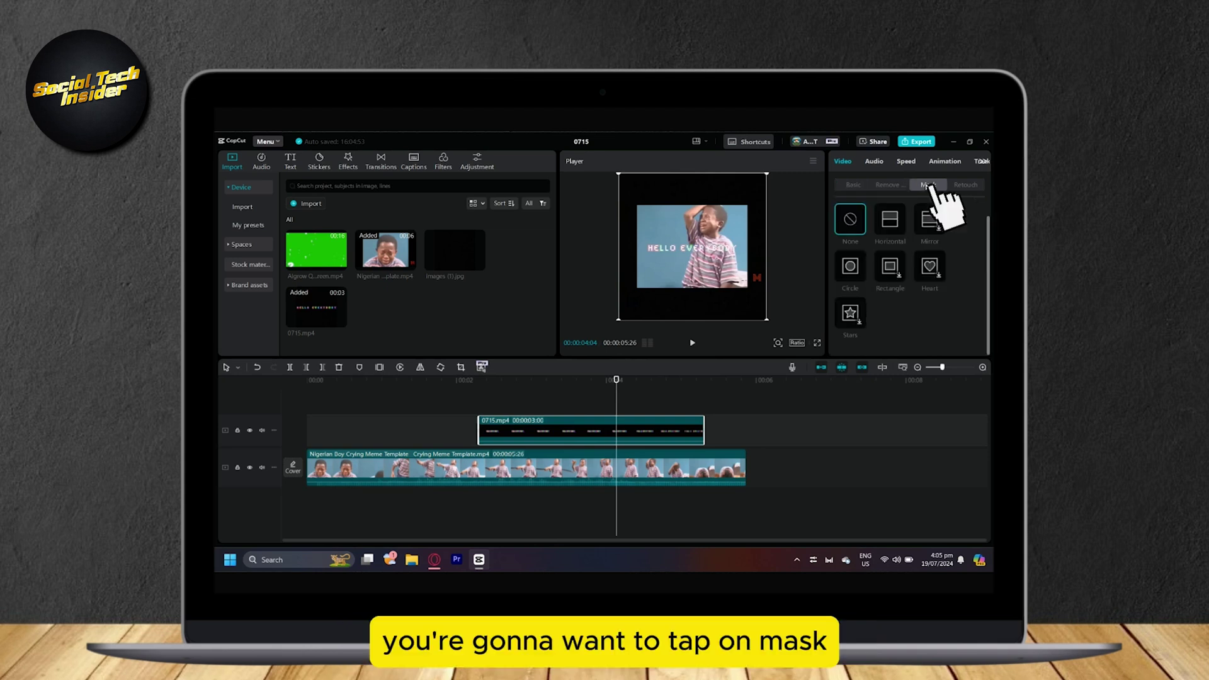
left_click(892, 217)
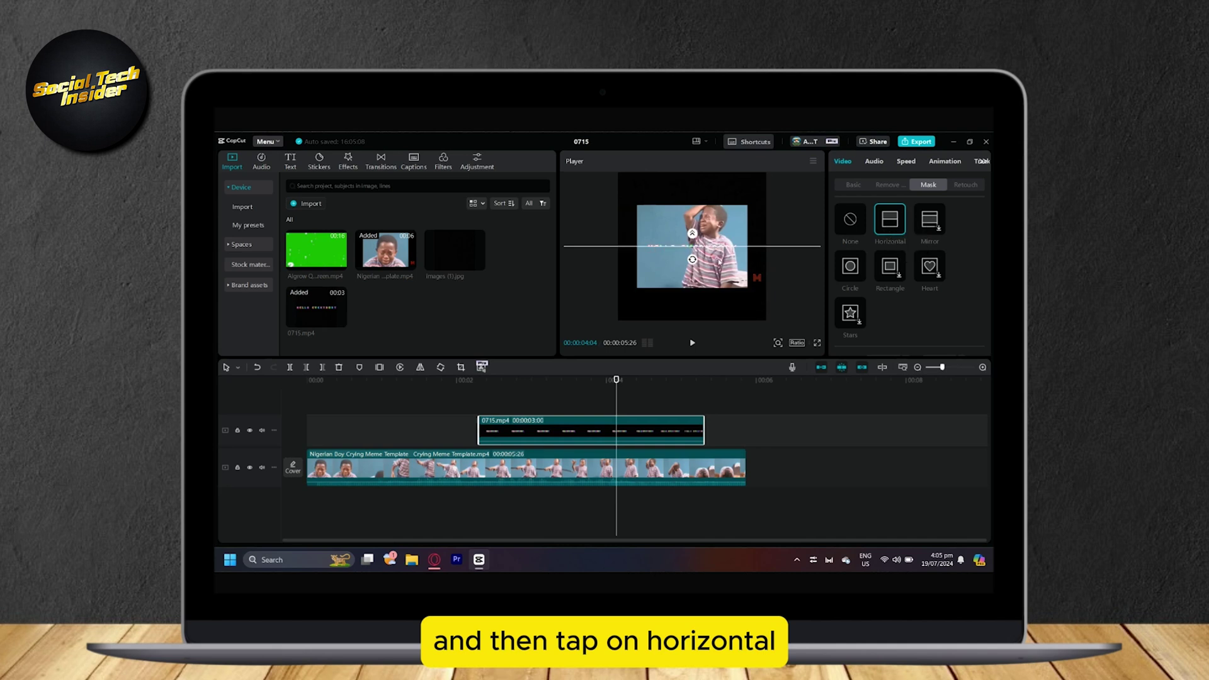
left_click_drag(693, 258, 730, 252)
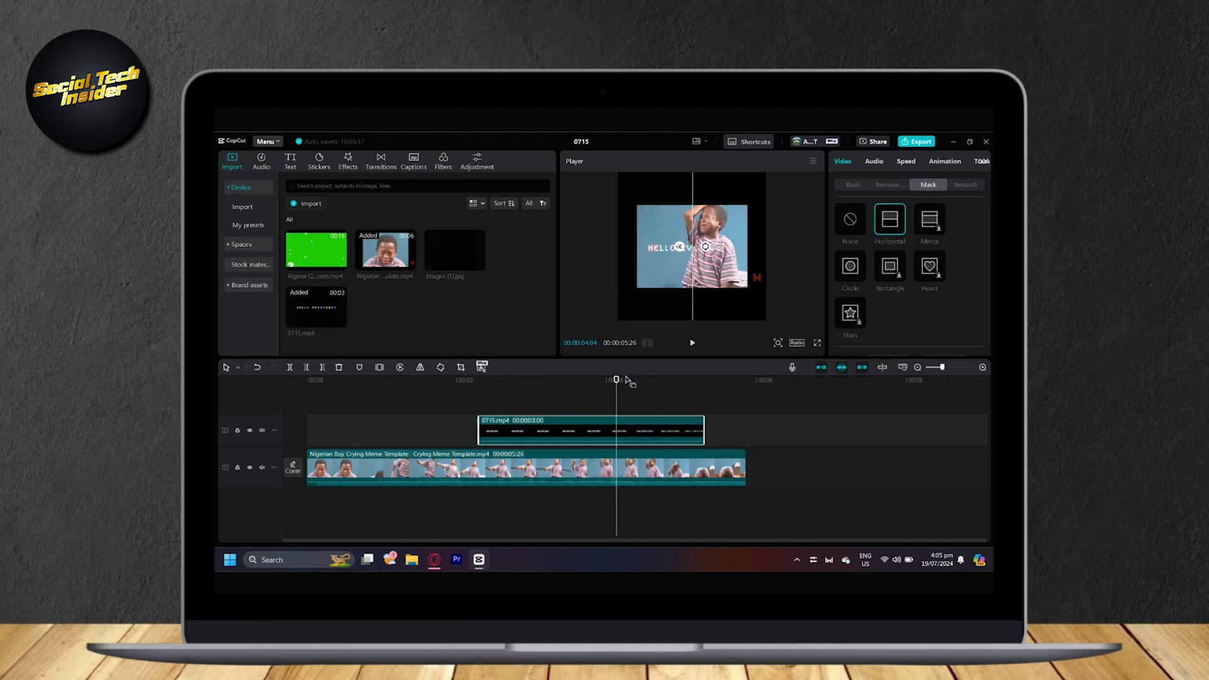
scroll(869, 274, "down", 2)
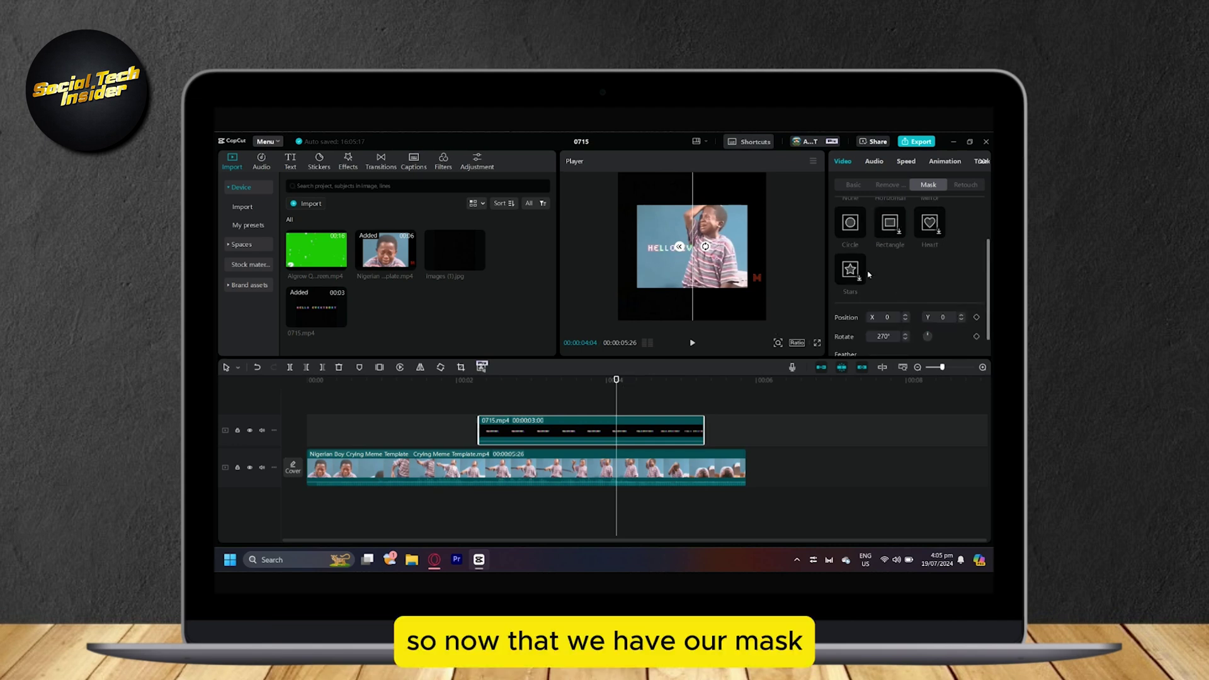
scroll(870, 275, "up", 3)
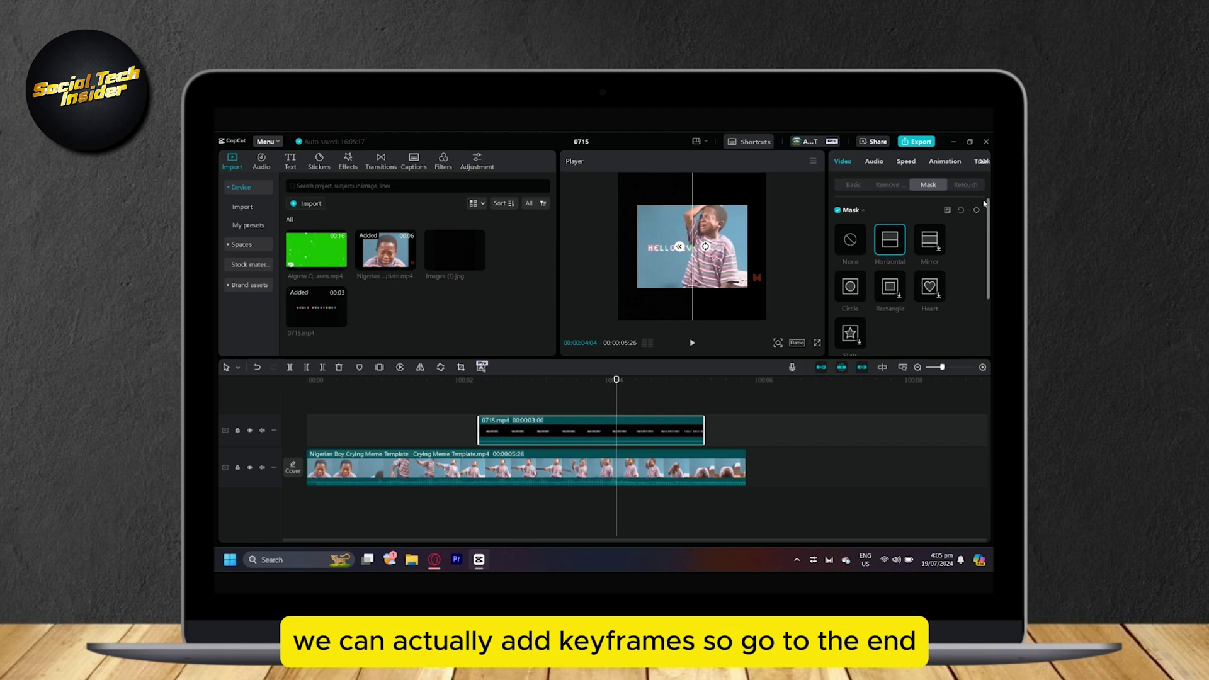
- Add mask keyframes at 00:04:00 and 00:02:17
left_click(691, 380)
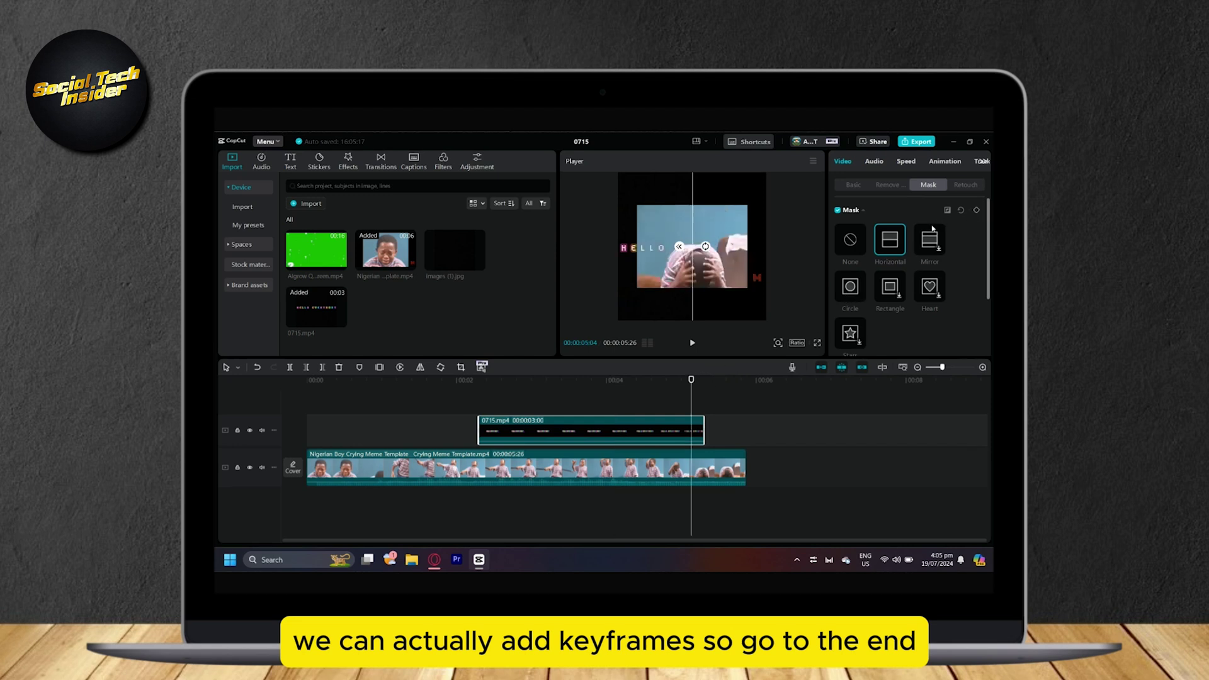
left_click(608, 380)
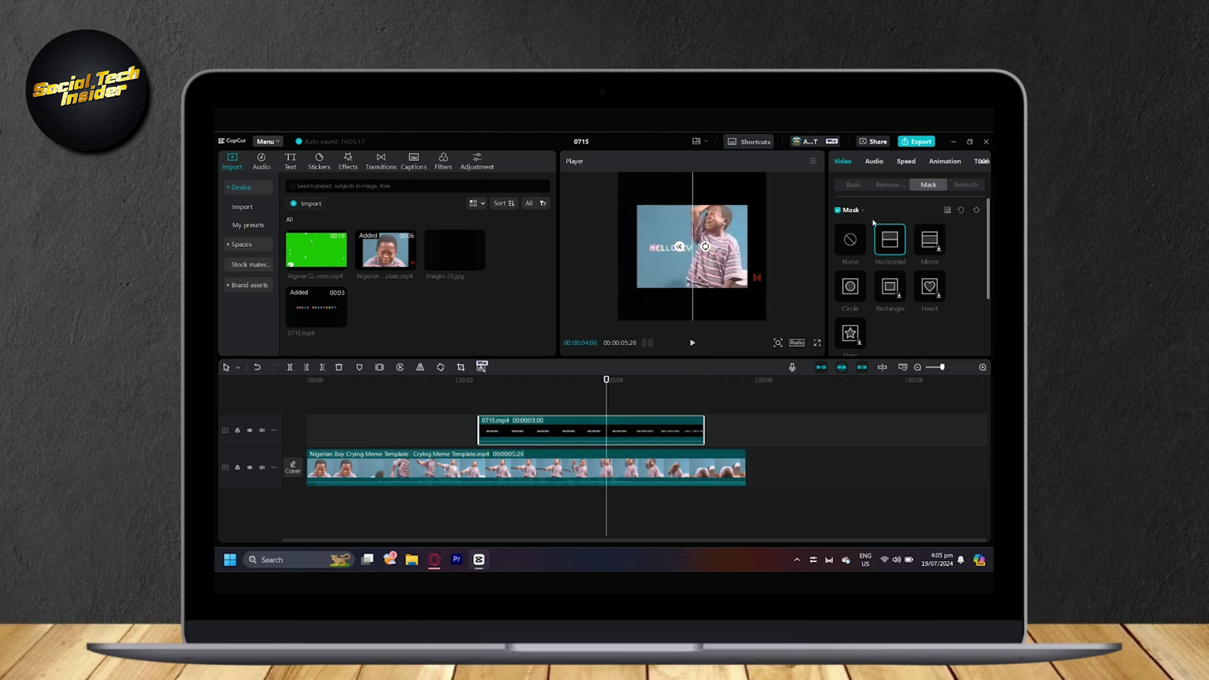
left_click(976, 210)
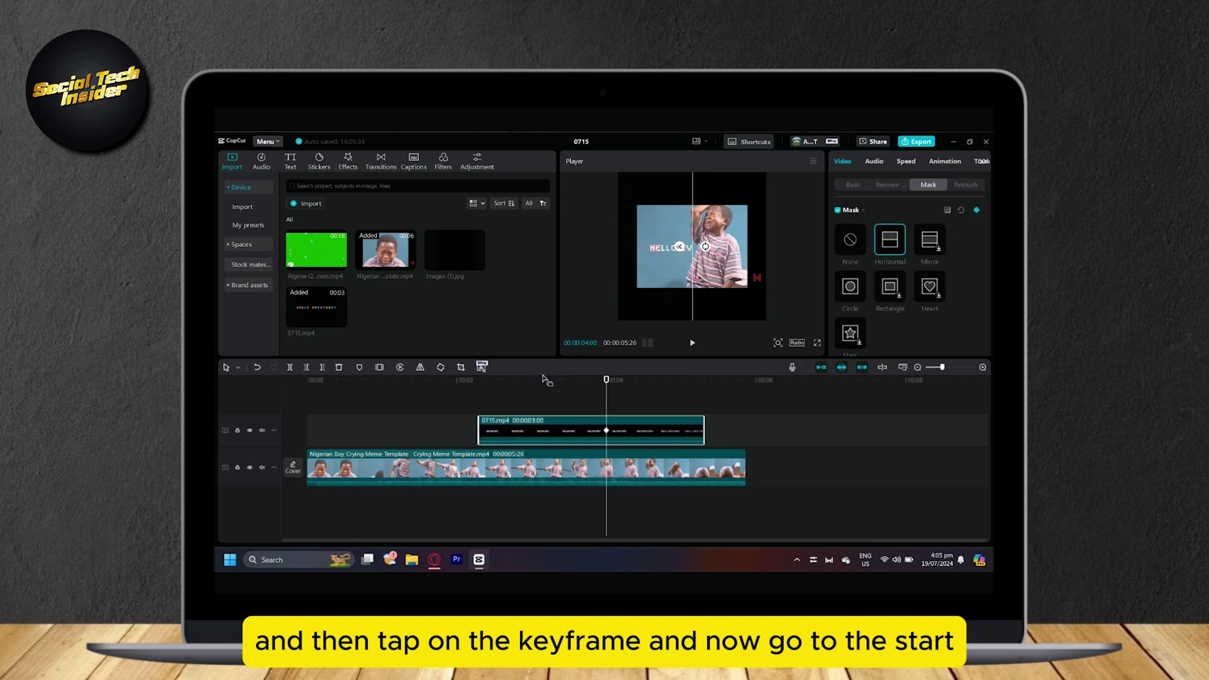
left_click(510, 379)
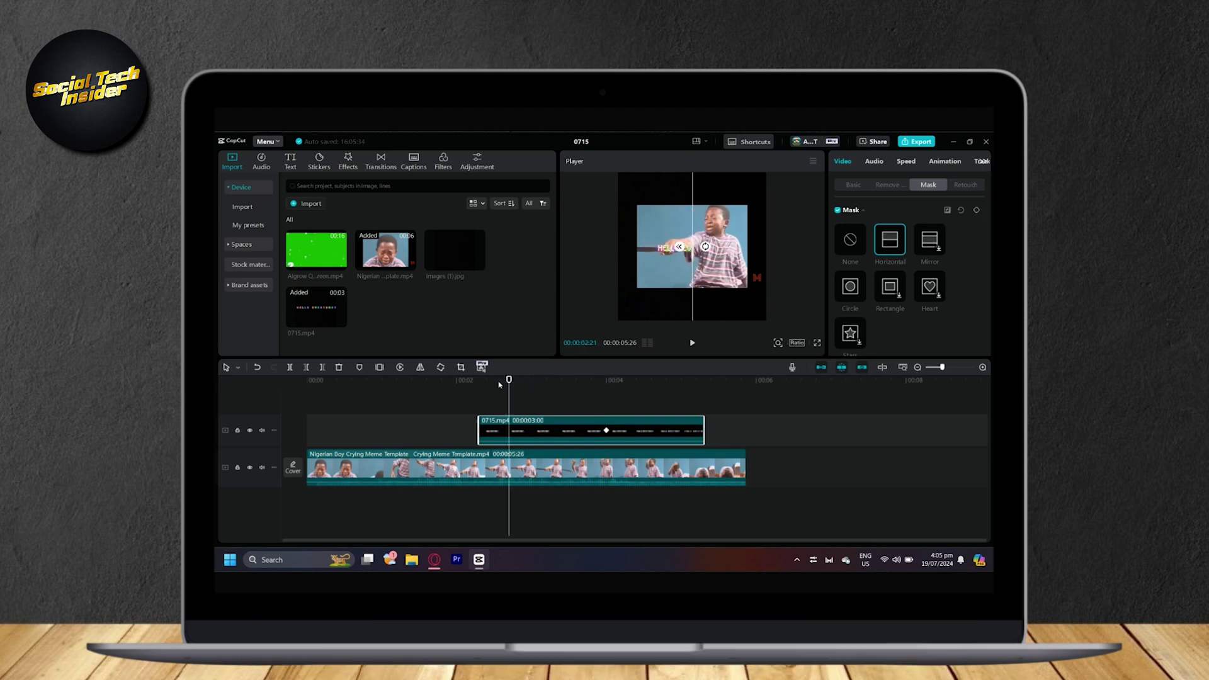
left_click(499, 380)
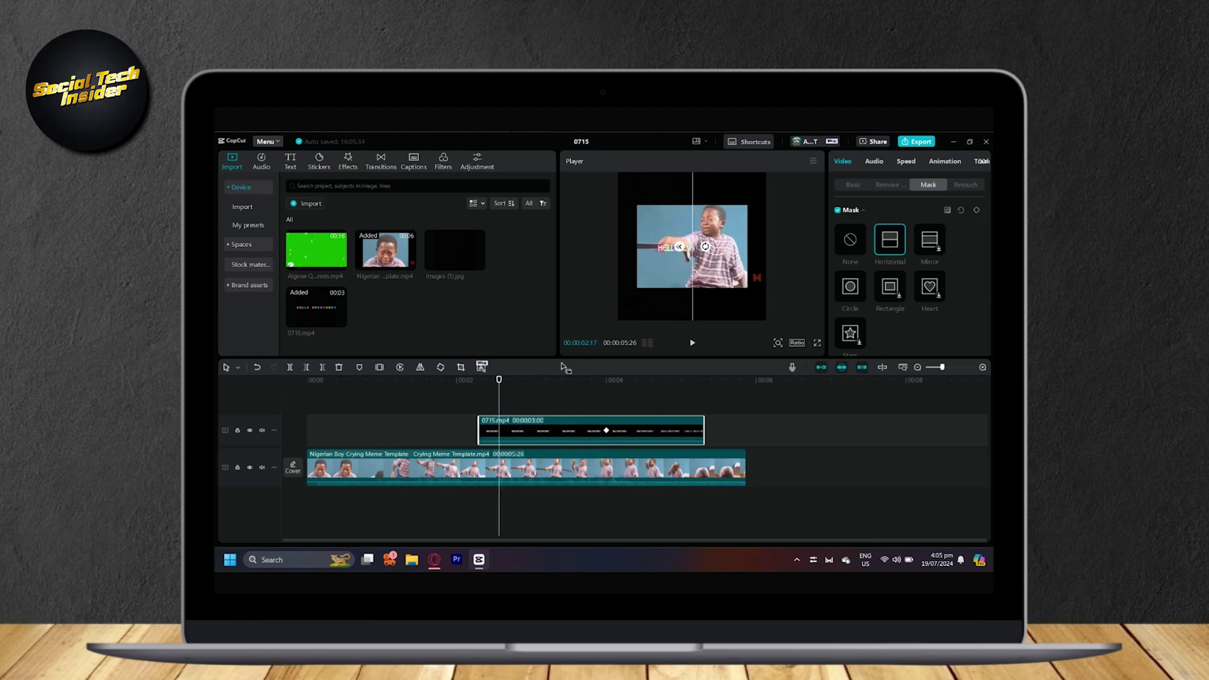
left_click(976, 210)
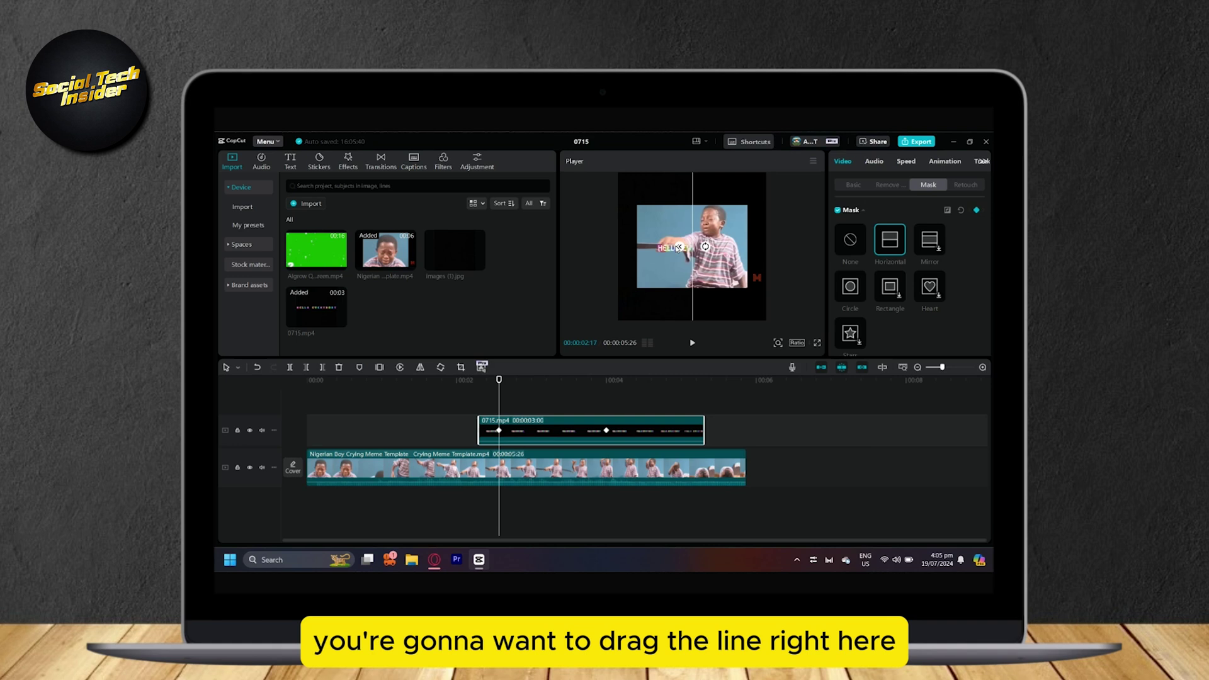
- Slide the mask left past the text at 00:02:17 and right at 00:04:00
left_click_drag(680, 247, 635, 246)
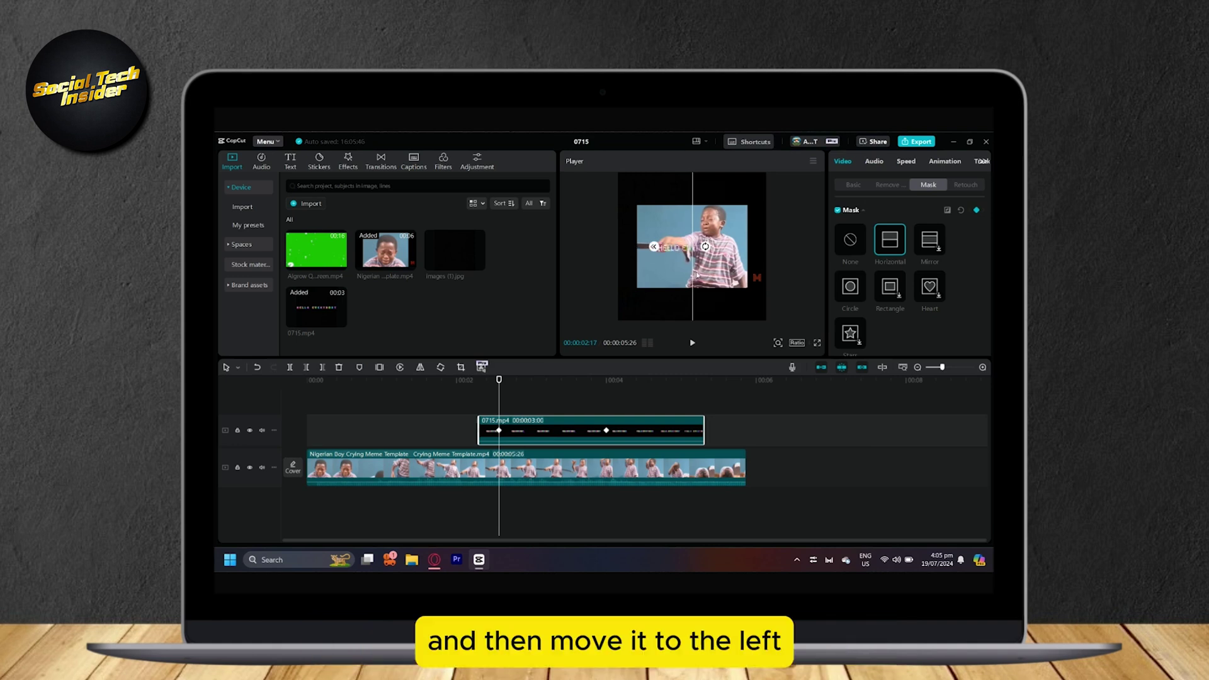
left_click_drag(693, 246, 657, 247)
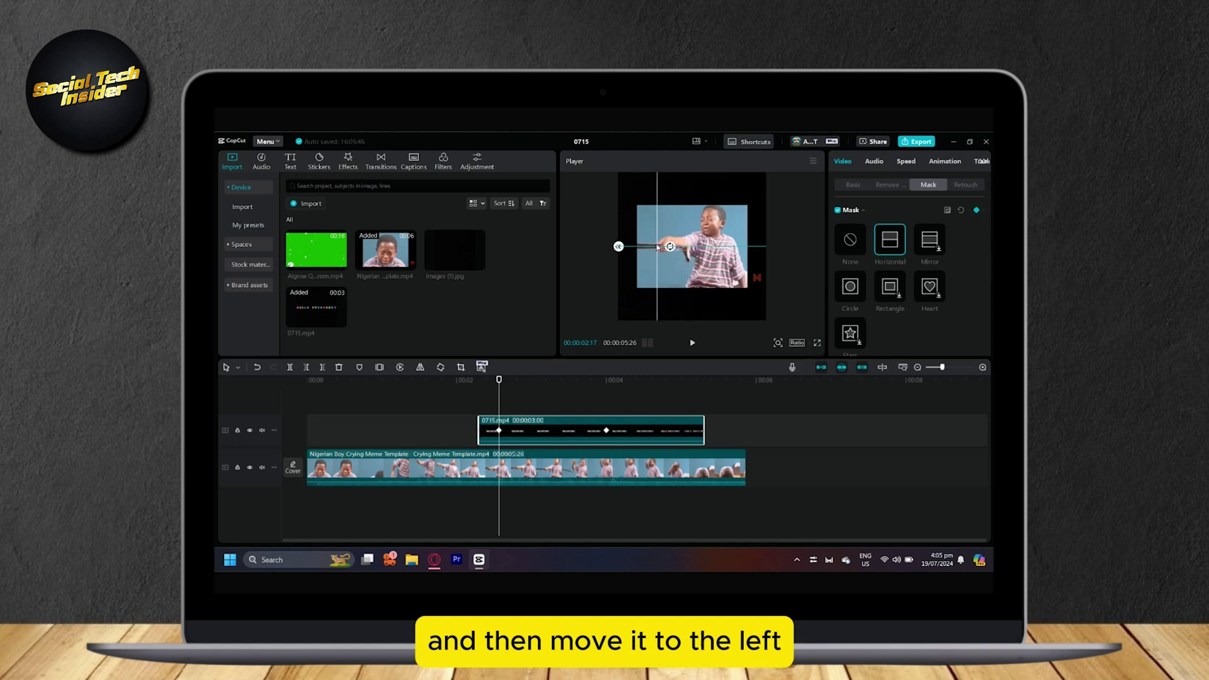
left_click(607, 381)
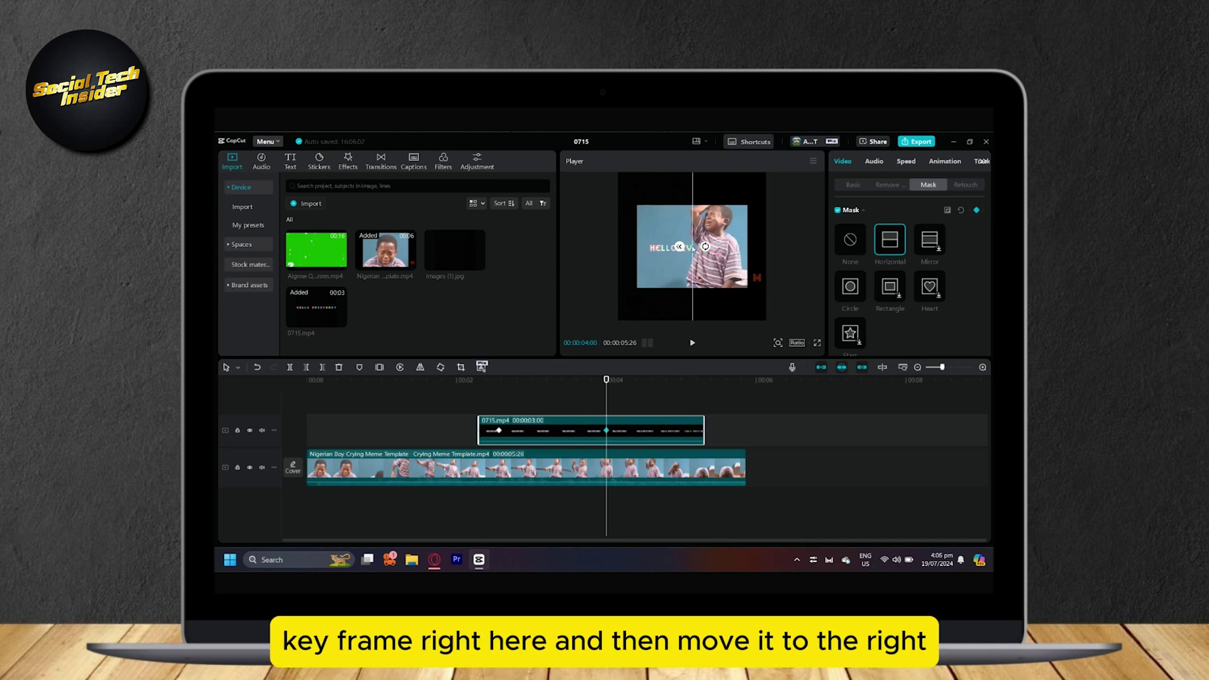
left_click_drag(696, 248, 754, 248)
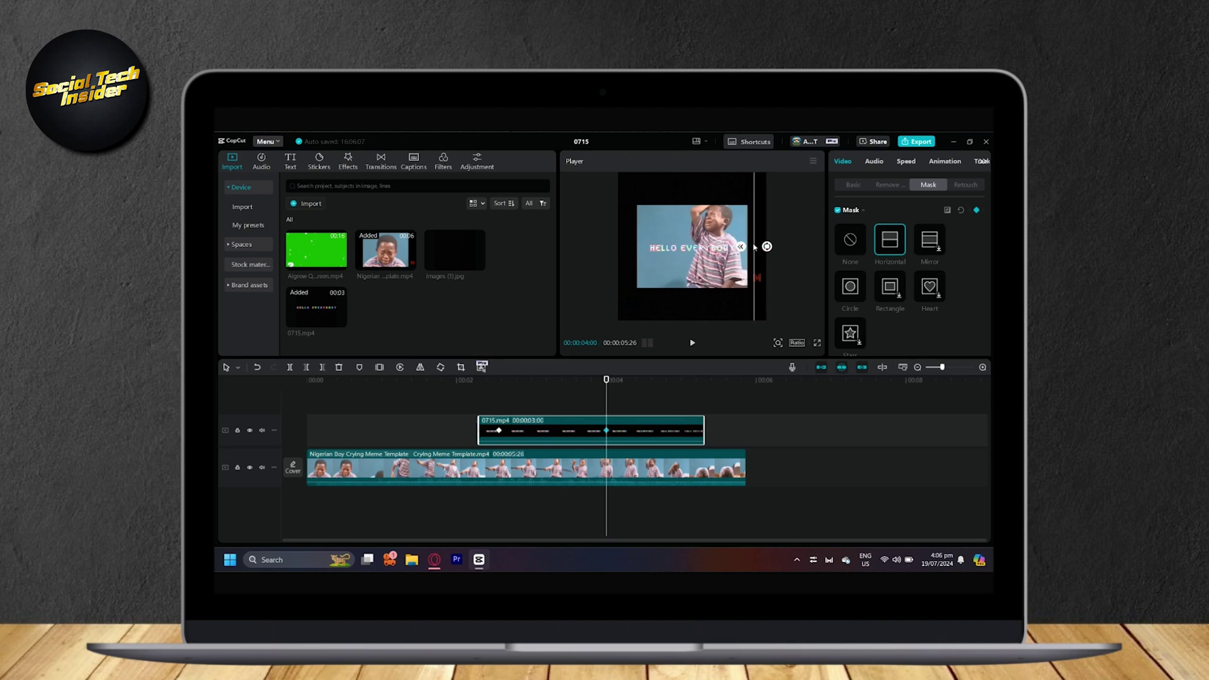
- Mute the background video track and play the reveal from about 2 seconds
left_click(472, 382)
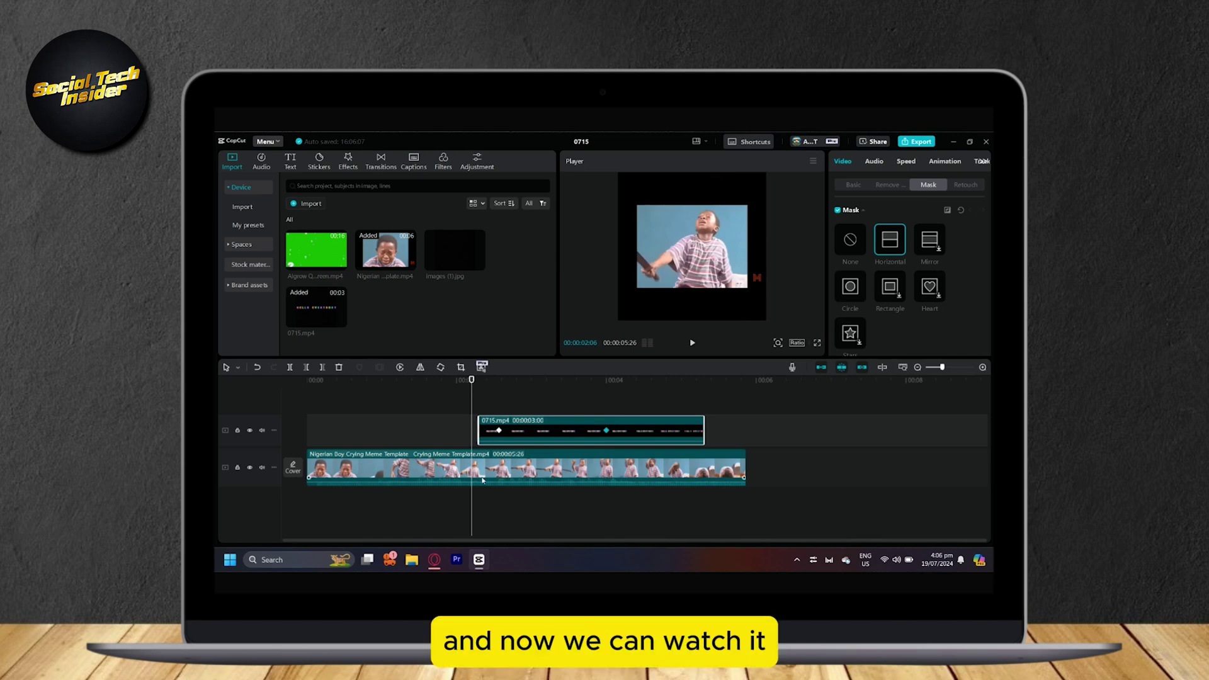
left_click(262, 468)
key("space")
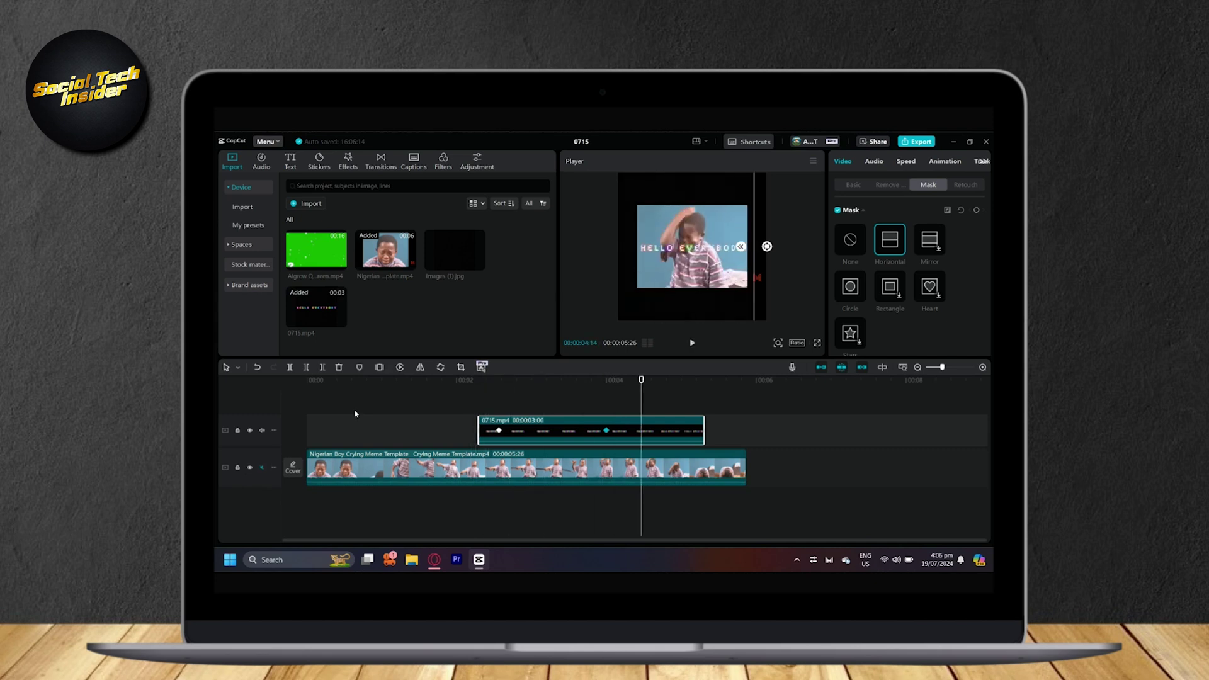
left_click(473, 417)
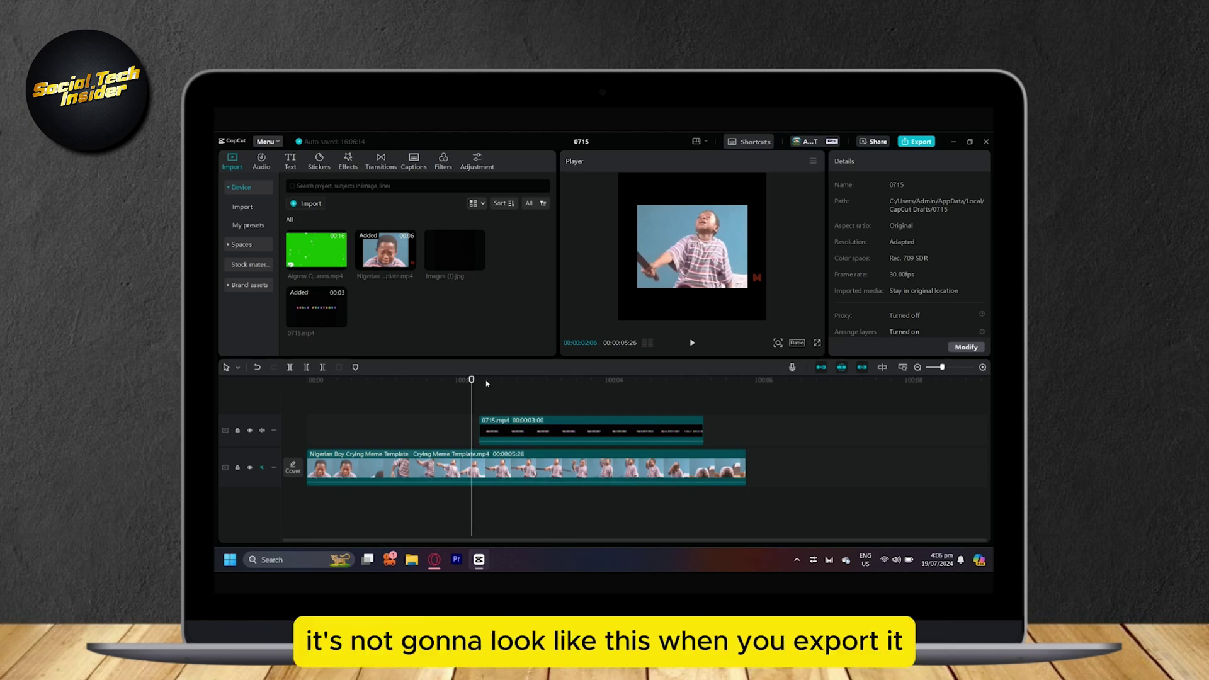
- Replay and scrub the text reveal, stopping at 00:04:12 with the text revealed
key("space")
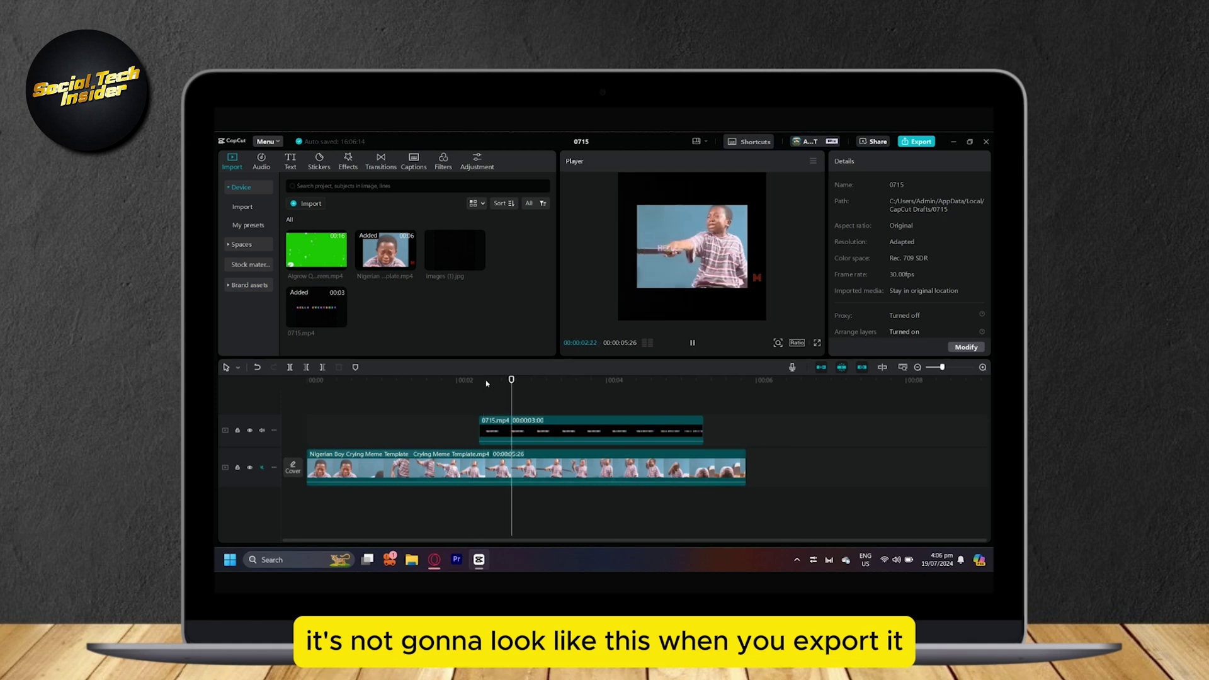
key("space")
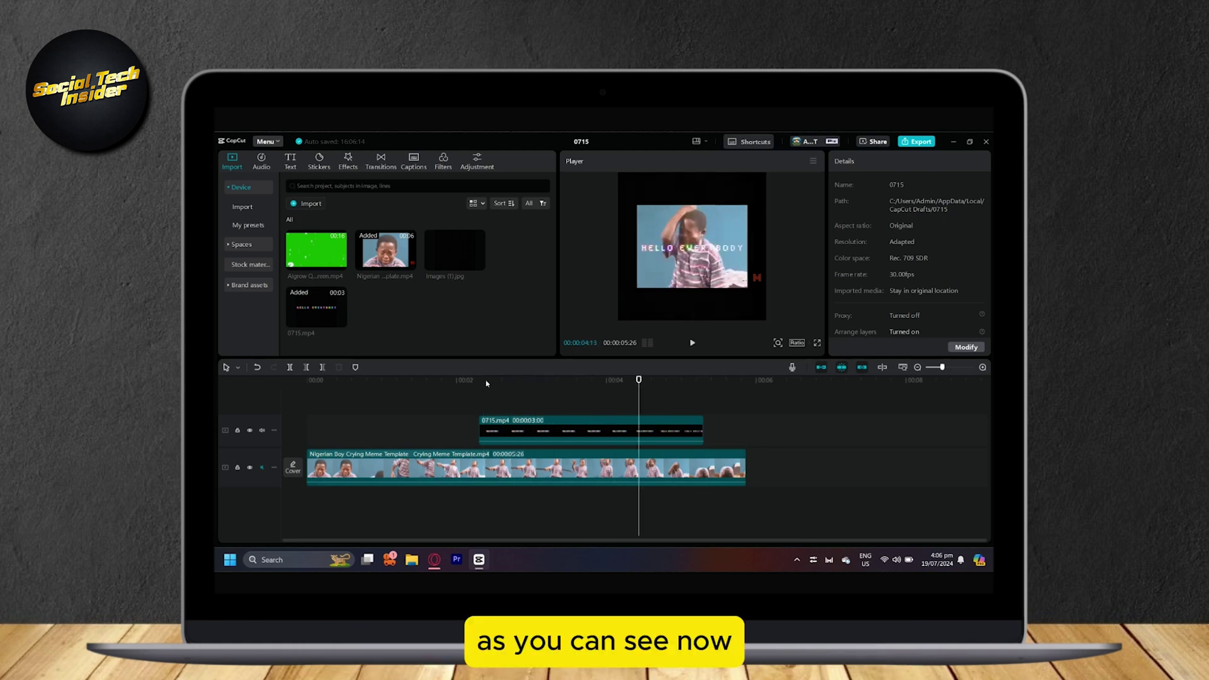
left_click_drag(520, 382, 658, 378)
left_click(636, 378)
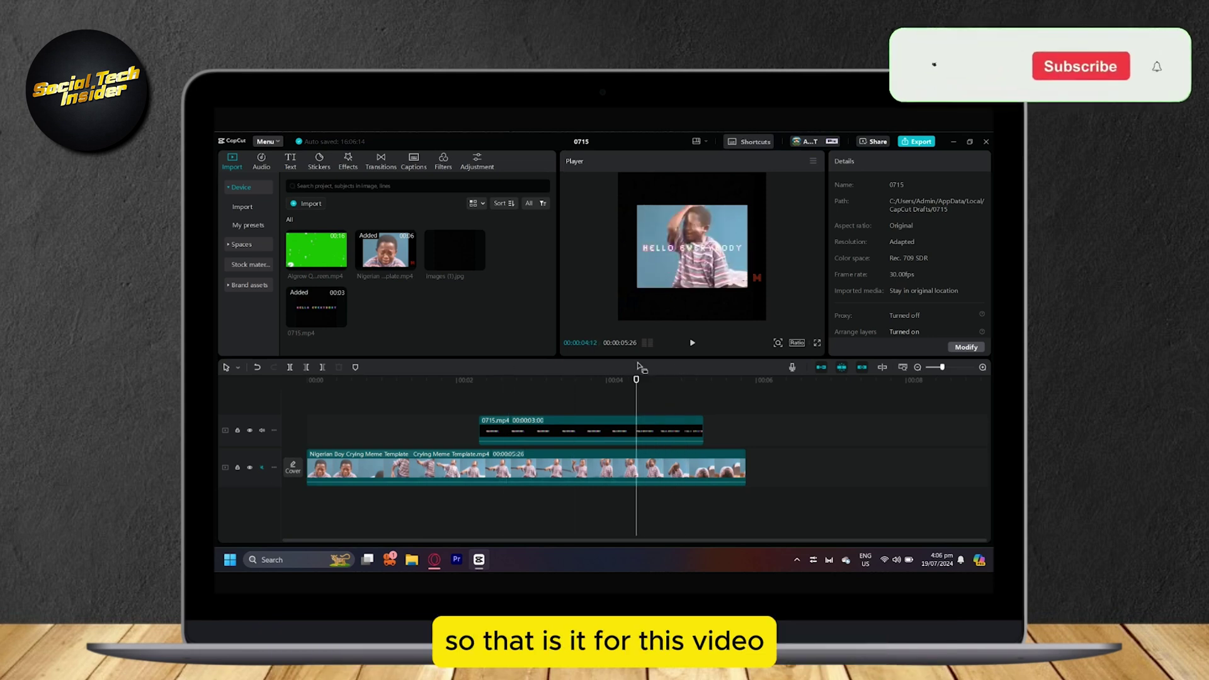